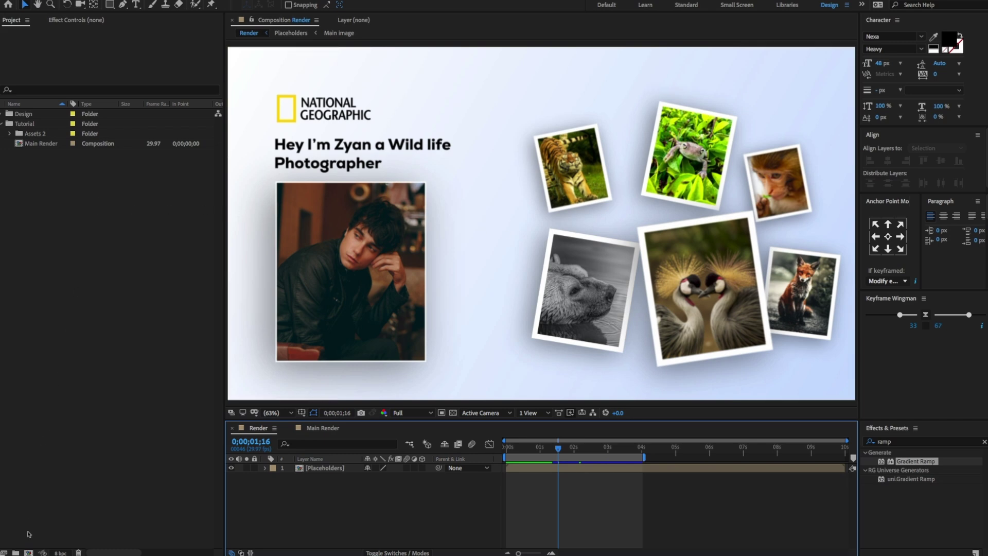
Create a 1920×1080 composition named Animation.
{"action": "key", "text": "ctrl+n"}
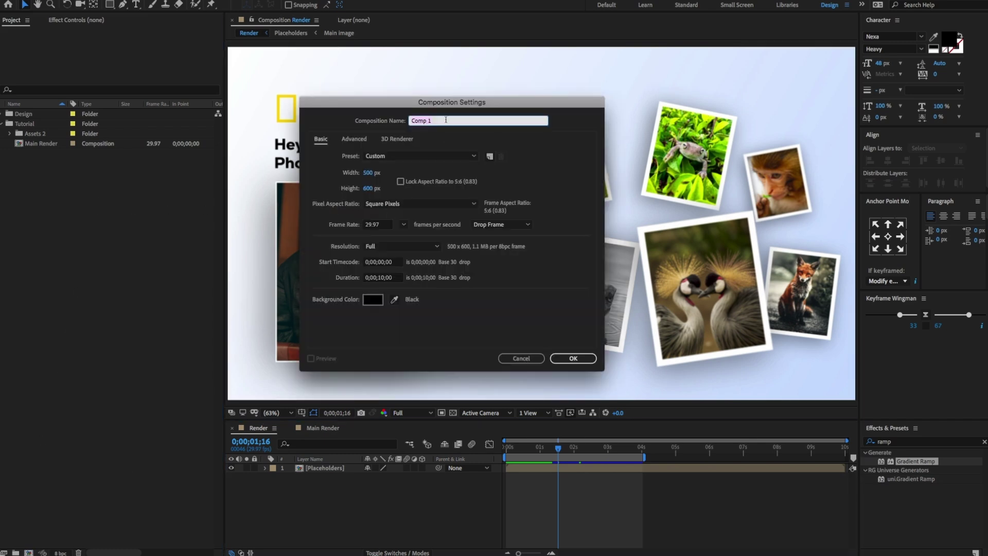
{"action": "key", "text": "shift"}
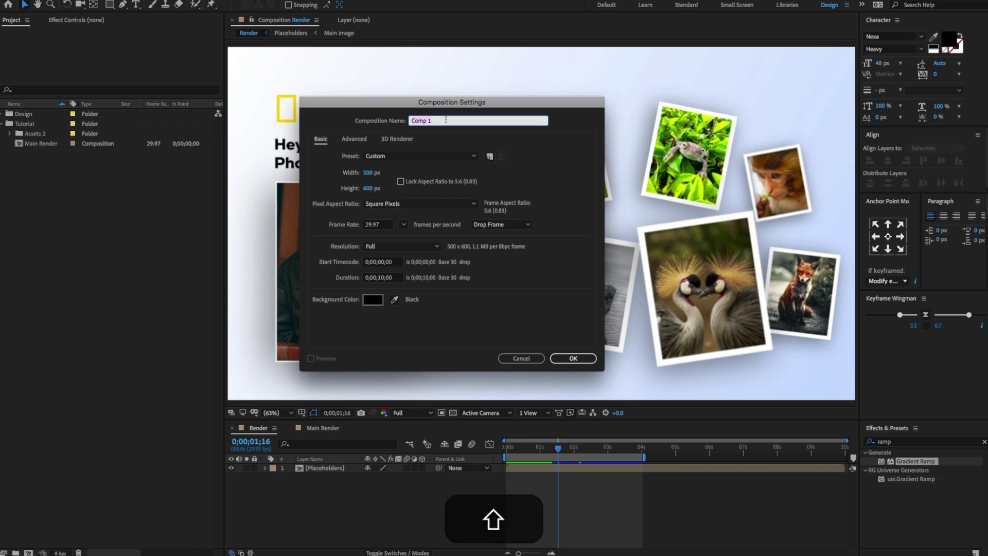
{"action": "type", "text": "Animation"}
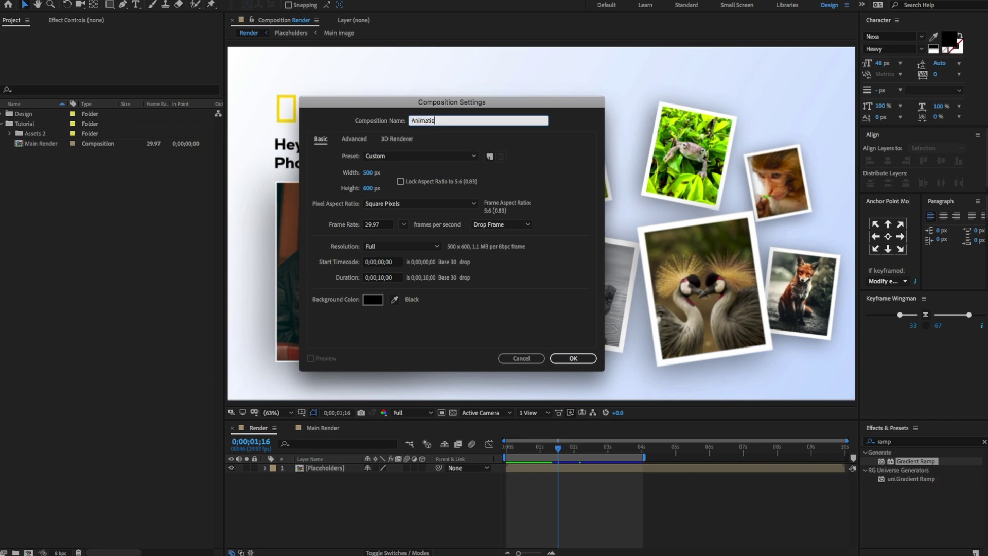
{"action": "left_click", "coordinate": [371, 173]}
{"action": "type", "text": "1920"}
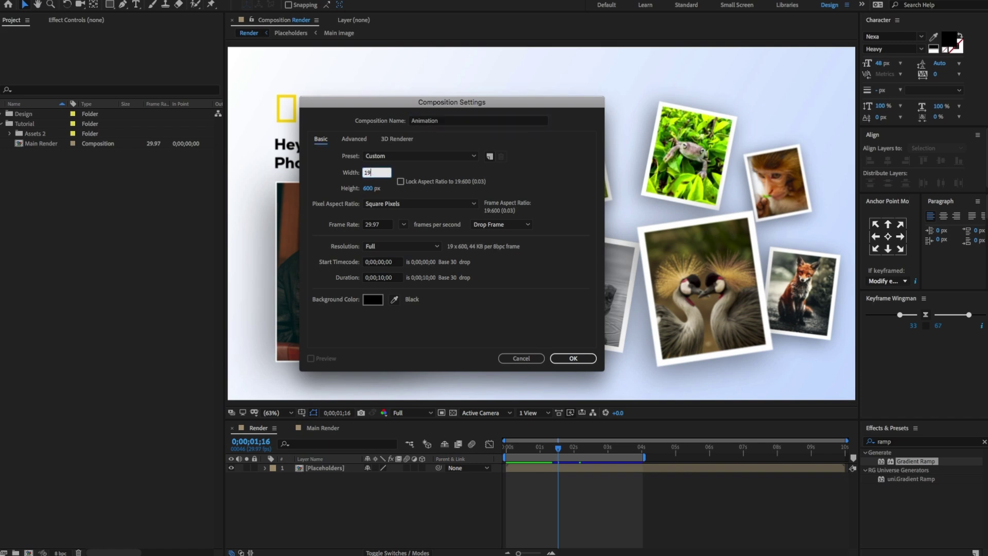
{"action": "left_click", "coordinate": [373, 189]}
{"action": "type", "text": "1080"}
{"action": "left_click", "coordinate": [580, 182]}
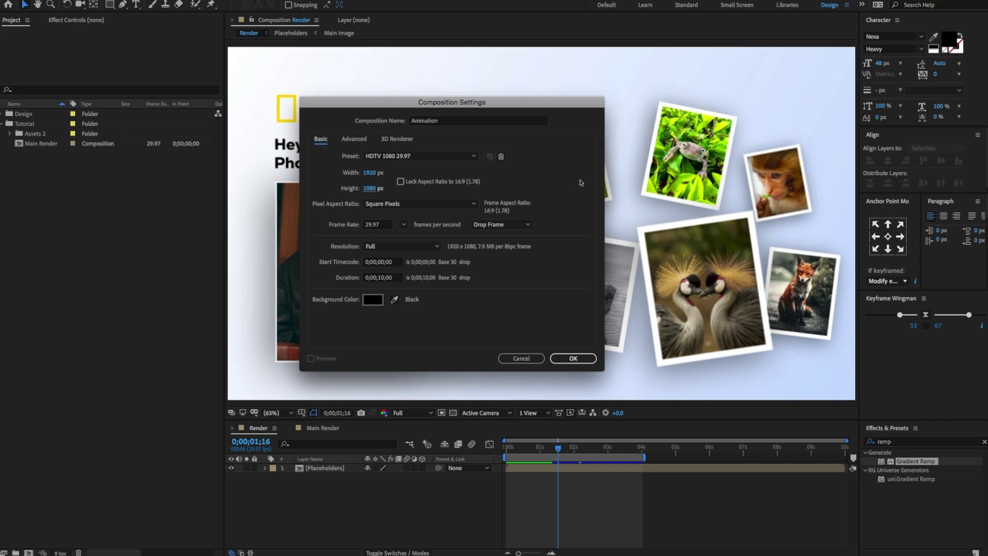
{"action": "left_click", "coordinate": [552, 357]}
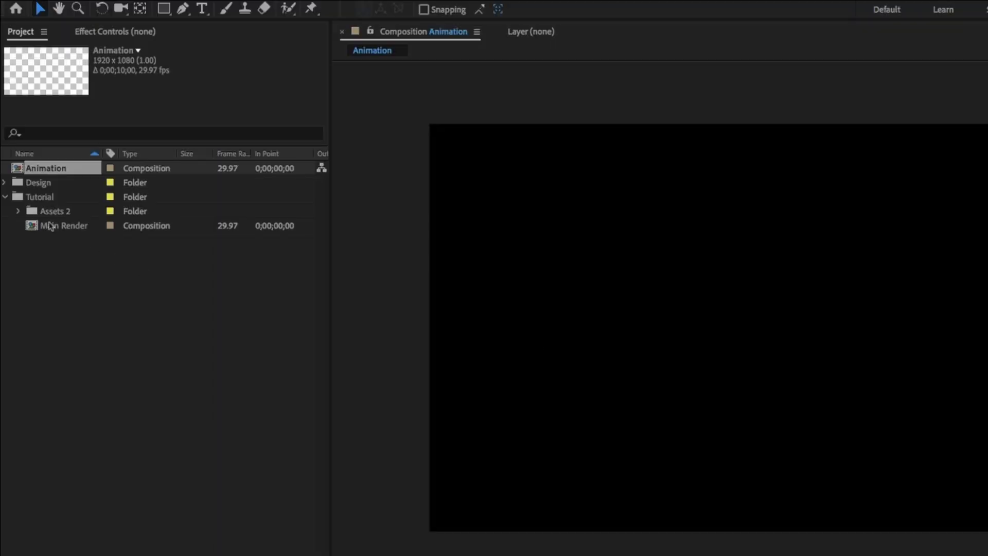
Move the Animation comp into the Tutorial folder in the Project panel.
{"action": "left_click", "coordinate": [27, 134]}
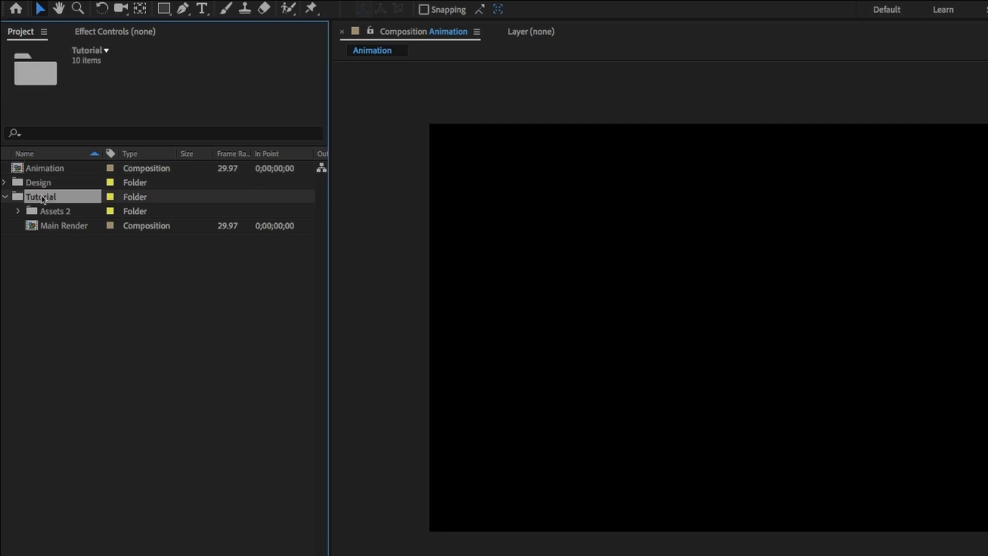
{"action": "double_click", "coordinate": [43, 199]}
{"action": "left_click", "coordinate": [6, 197]}
{"action": "left_click", "coordinate": [4, 184]}
{"action": "left_click", "coordinate": [160, 185]}
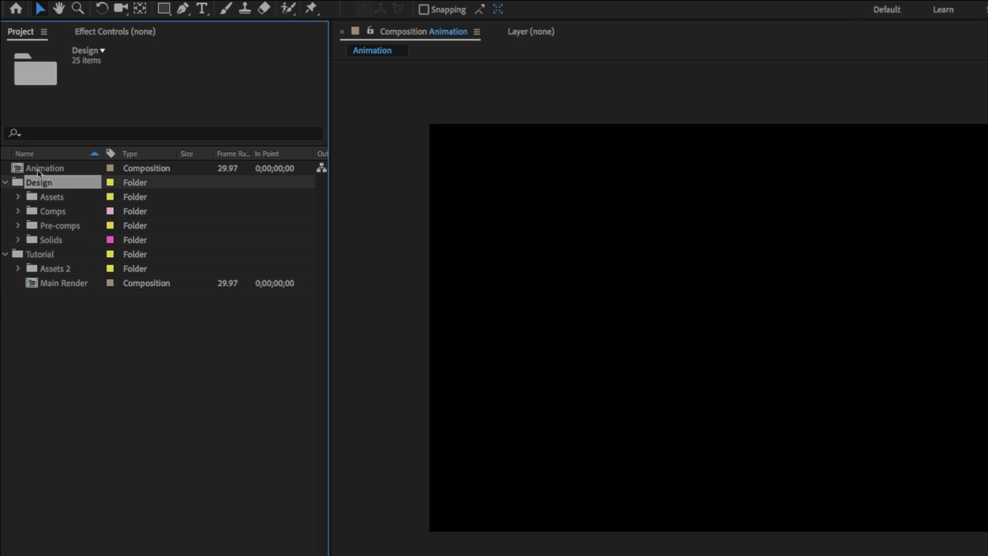
{"action": "left_click_drag", "start_coordinate": [39, 172], "coordinate": [52, 255]}
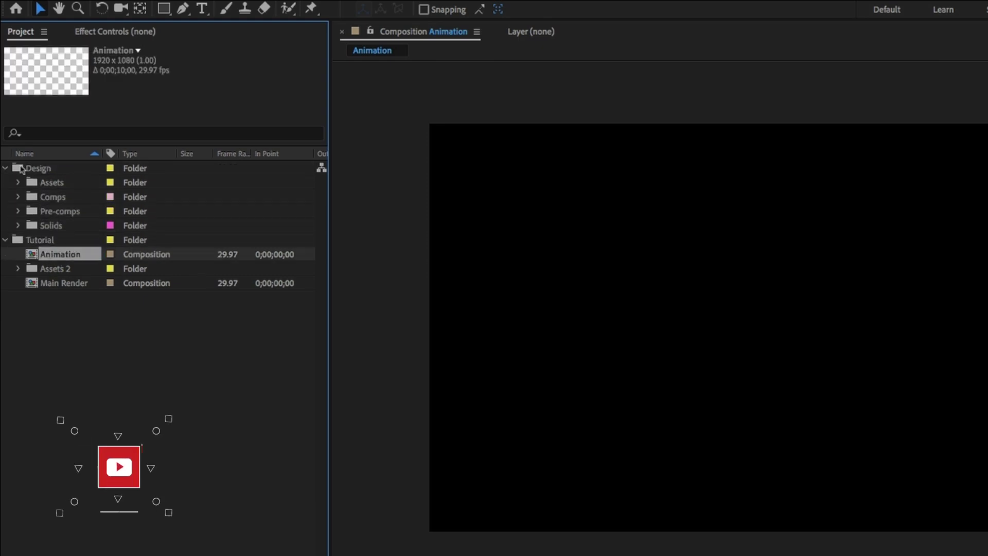
{"action": "left_click", "coordinate": [5, 168]}
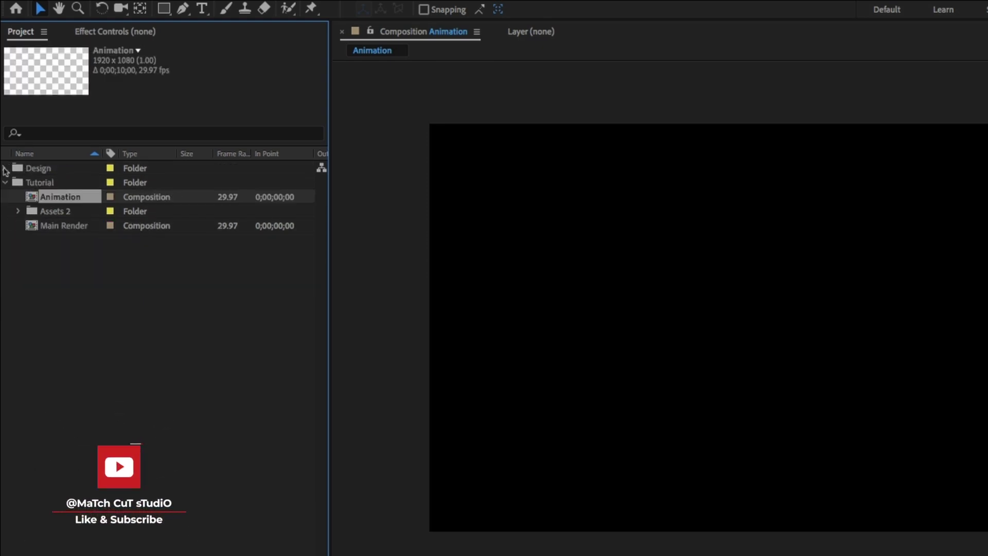
{"action": "left_click", "coordinate": [42, 184]}
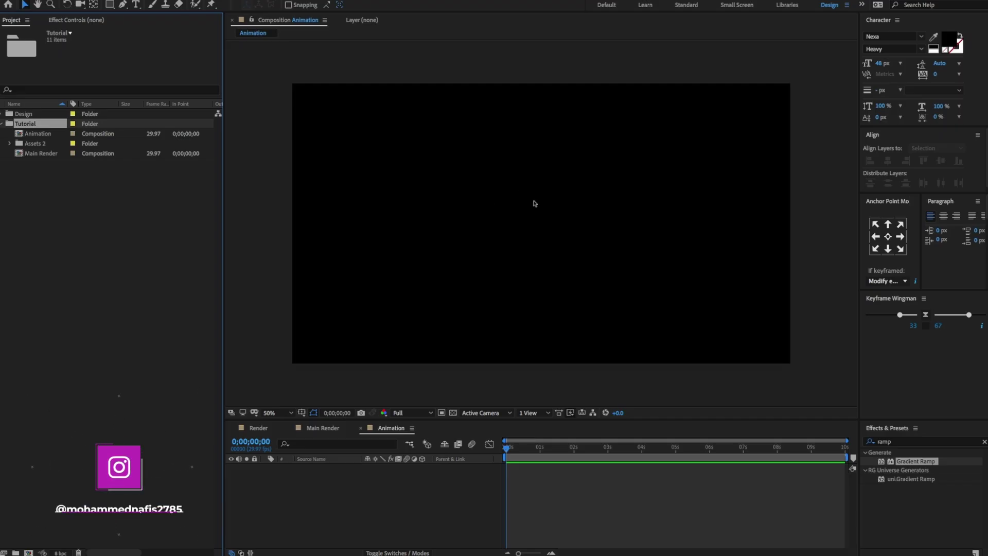
Add a comp-sized solid layer named BG.
{"action": "right_click", "coordinate": [747, 264]}
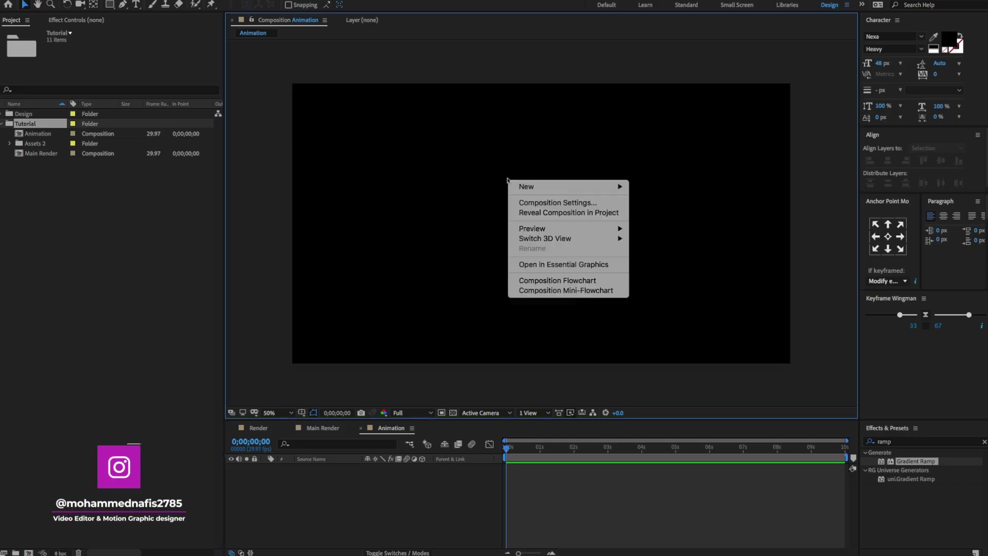
{"action": "mouse_move", "coordinate": [566, 186]}
{"action": "left_click", "coordinate": [649, 212]}
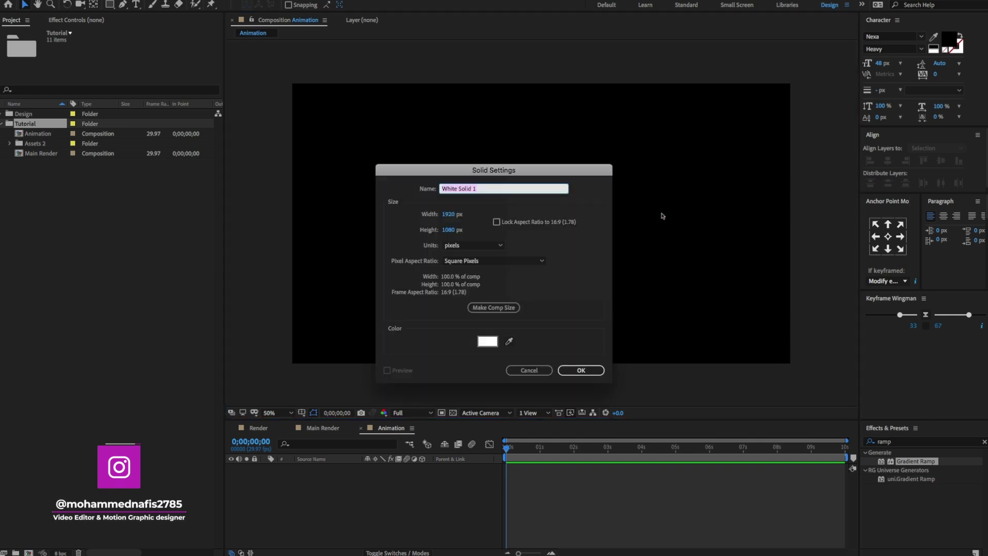
{"action": "left_click", "coordinate": [492, 309]}
{"action": "left_click", "coordinate": [488, 193]}
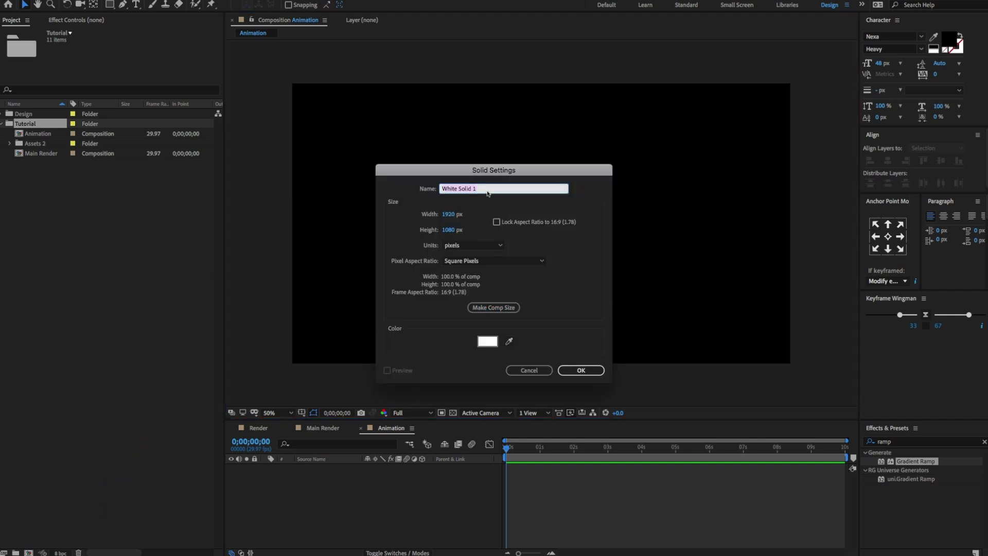
{"action": "type", "text": "BG"}
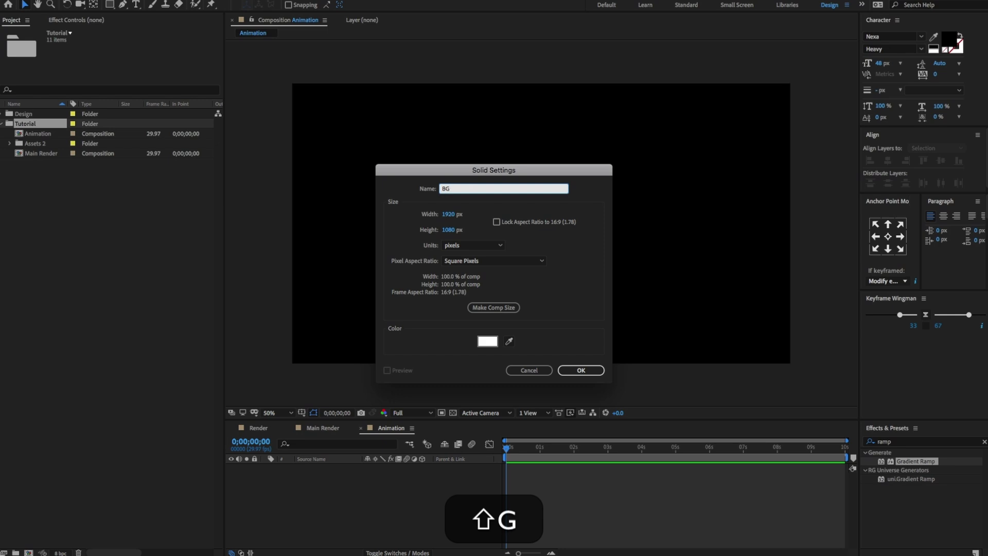
{"action": "left_click", "coordinate": [578, 370]}
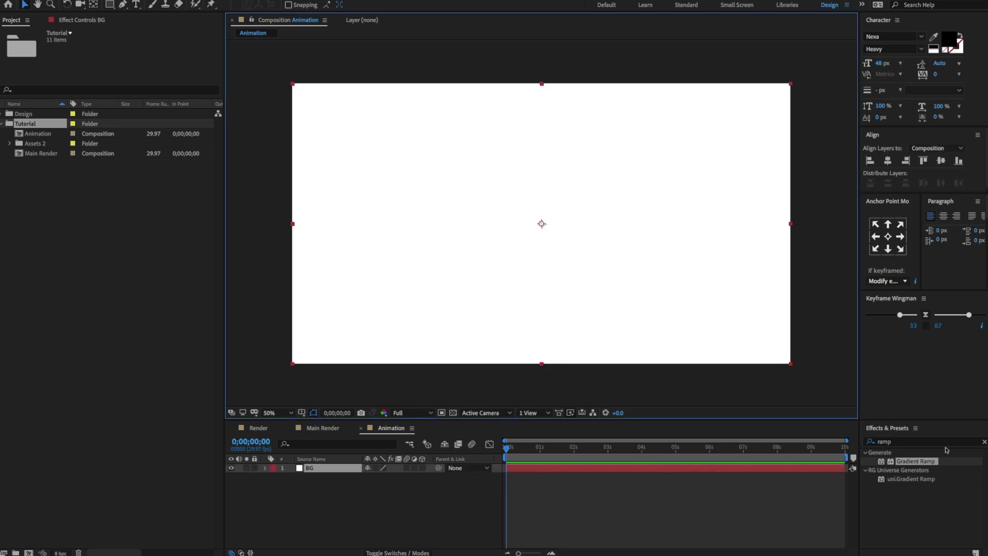
Apply a diagonal Gradient Ramp to BG with a light blue start colour.
{"action": "left_click", "coordinate": [937, 442]}
{"action": "left_click_drag", "start_coordinate": [916, 465], "coordinate": [630, 313]}
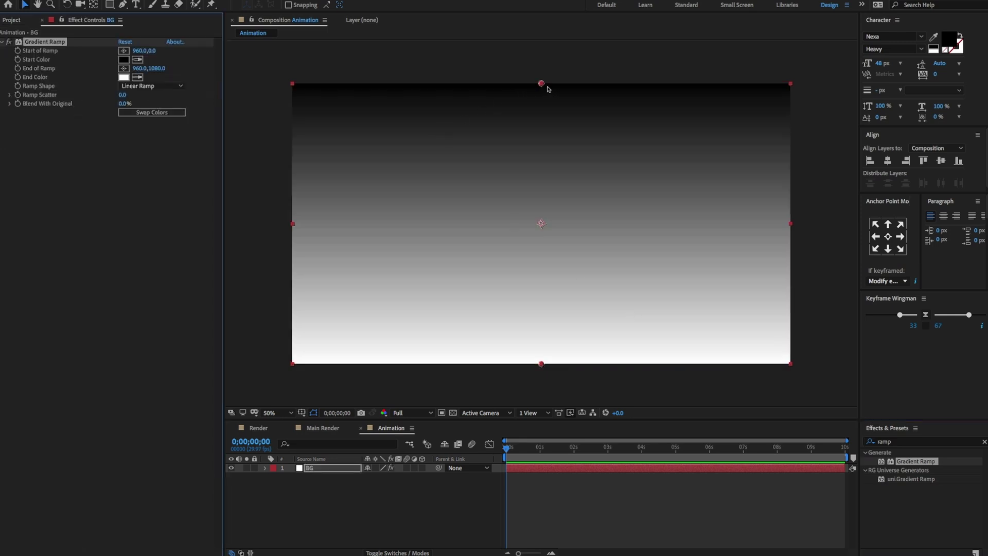
{"action": "left_click_drag", "start_coordinate": [541, 83], "coordinate": [790, 363]}
{"action": "left_click_drag", "start_coordinate": [541, 363], "coordinate": [292, 84]}
{"action": "left_click", "coordinate": [124, 59]}
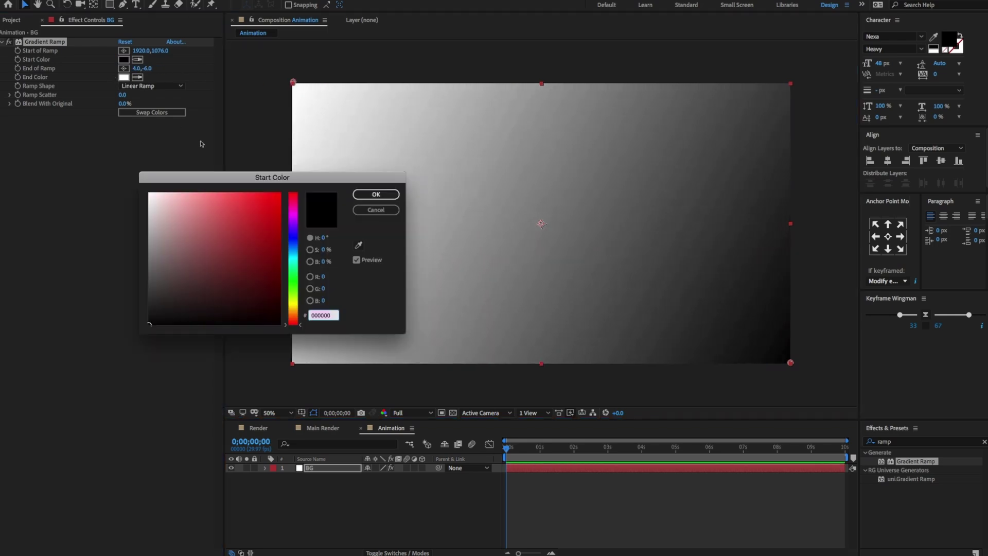
{"action": "left_click", "coordinate": [187, 190]}
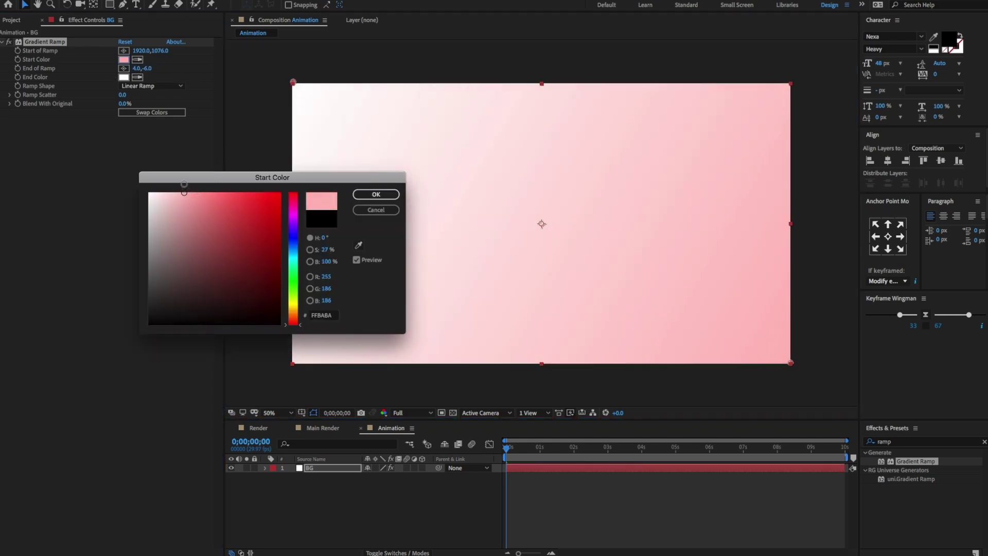
{"action": "left_click", "coordinate": [289, 252]}
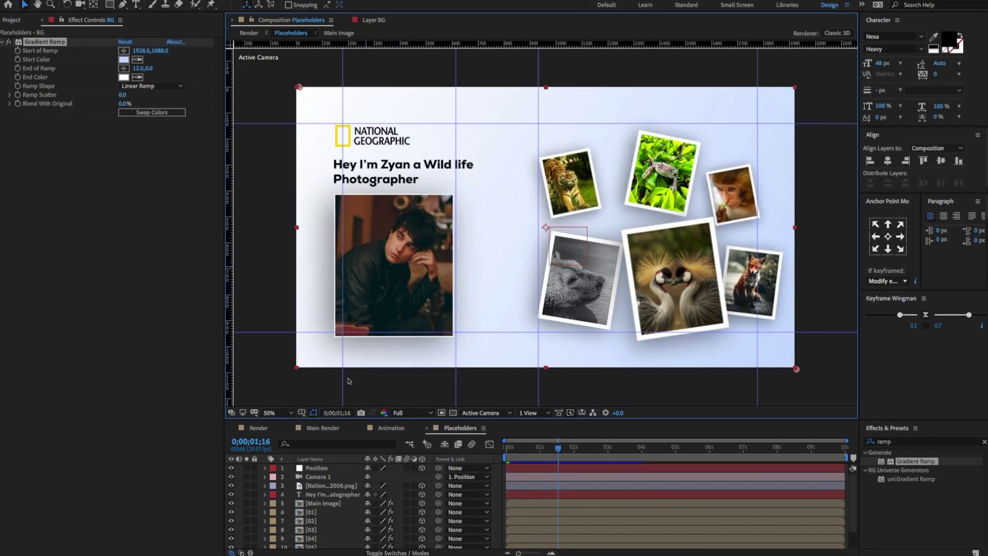
Copy the National Geographic logo and headline layers from Placeholders and paste them into Animation.
{"action": "left_click", "coordinate": [329, 486]}
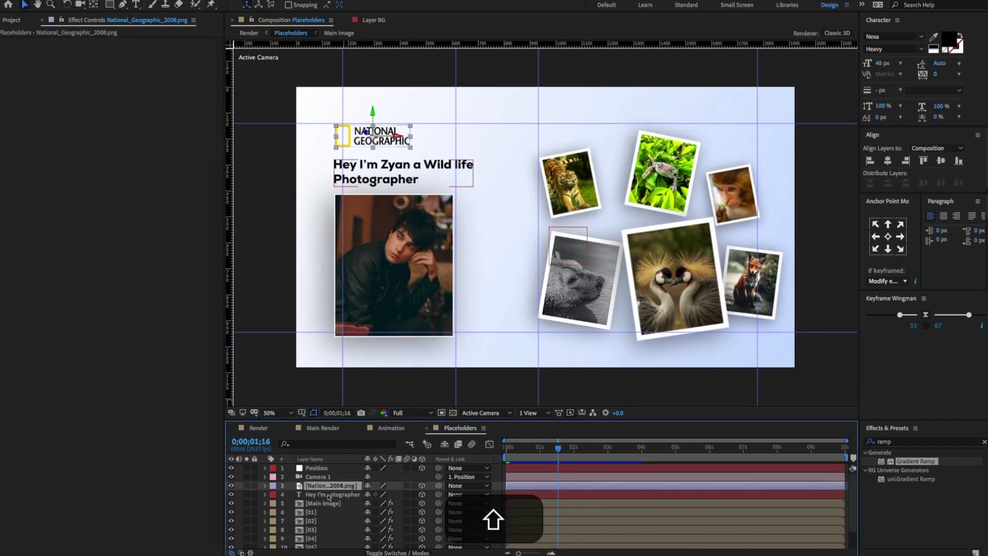
{"action": "left_click", "coordinate": [334, 494], "text": "shift"}
{"action": "key", "text": "super+c"}
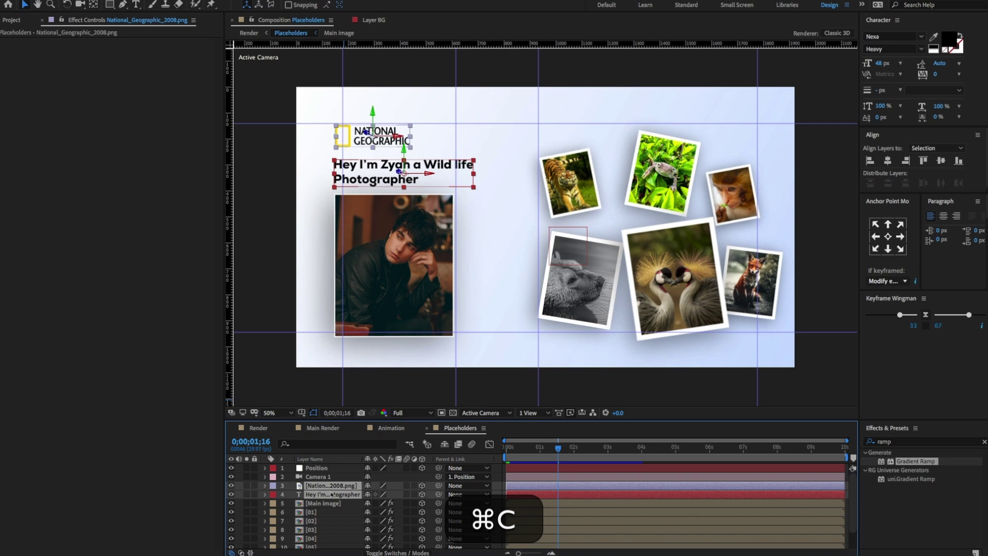
{"action": "left_click", "coordinate": [426, 428]}
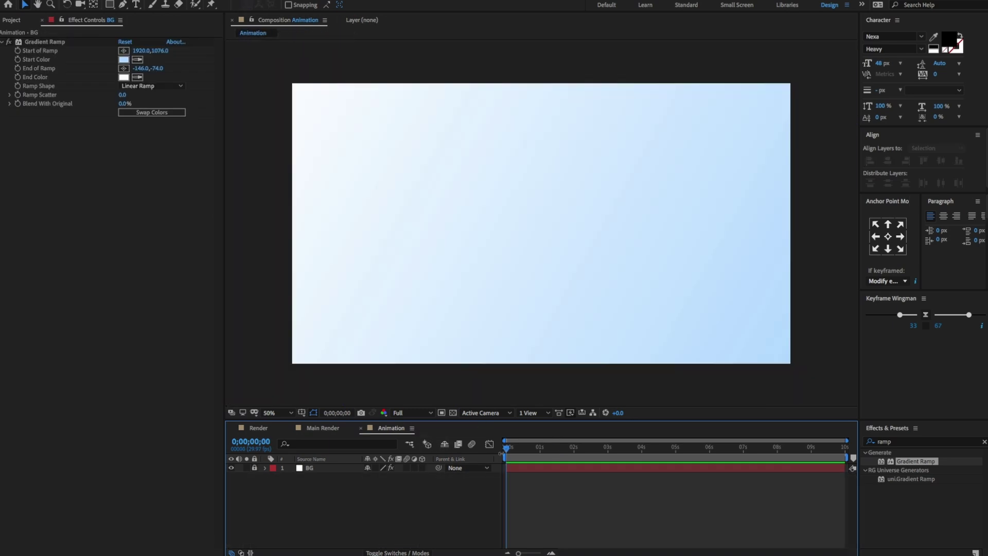
{"action": "key", "text": "super+v"}
{"action": "left_click", "coordinate": [403, 258]}
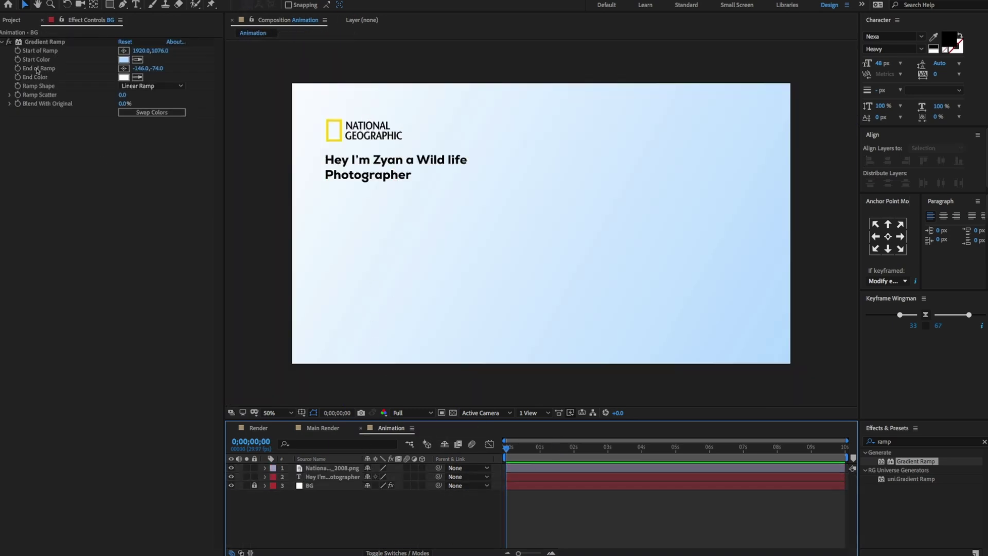
Make a new 500×600 composition named Frame 01 from the Project panel.
{"action": "left_click", "coordinate": [11, 20]}
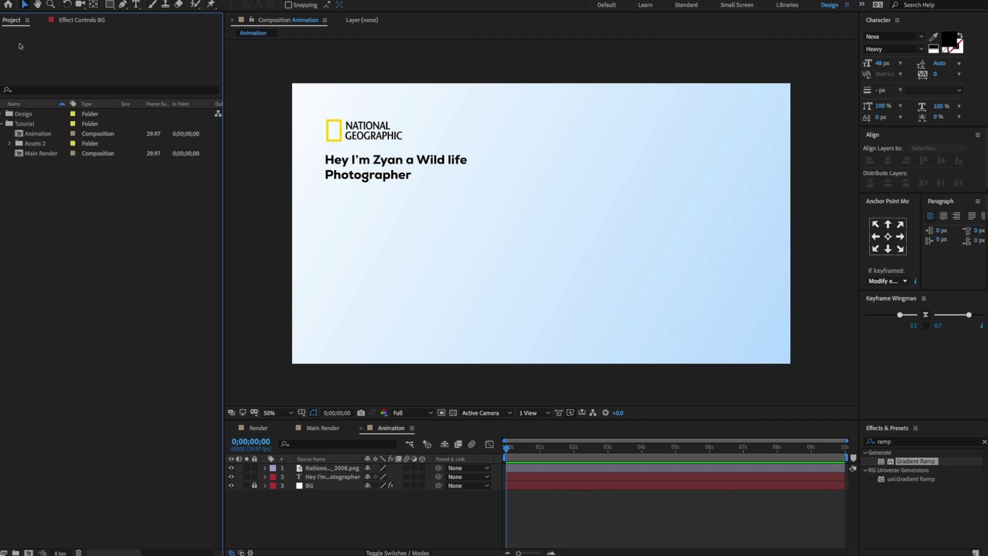
{"action": "left_click", "coordinate": [29, 552]}
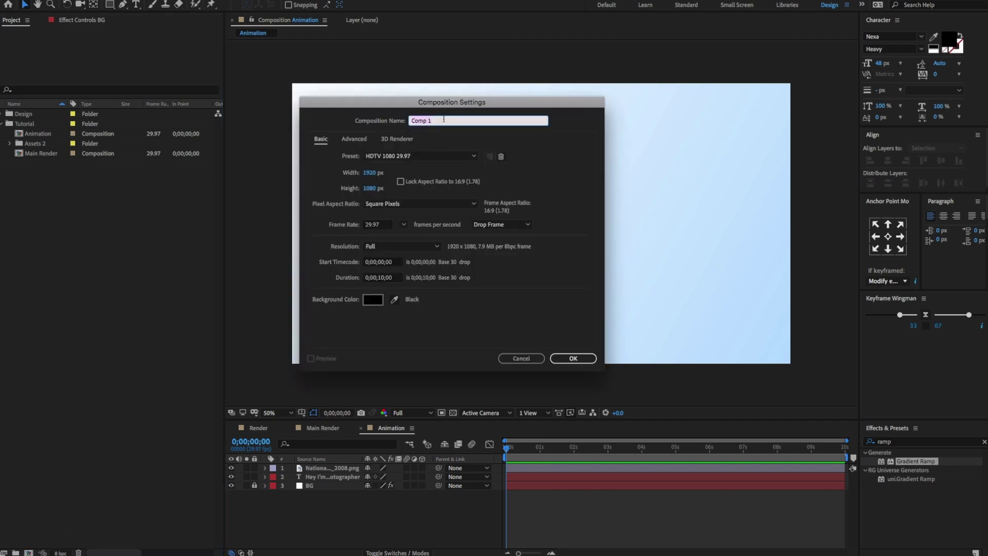
{"action": "type", "text": "Frame"}
{"action": "left_click", "coordinate": [589, 168]}
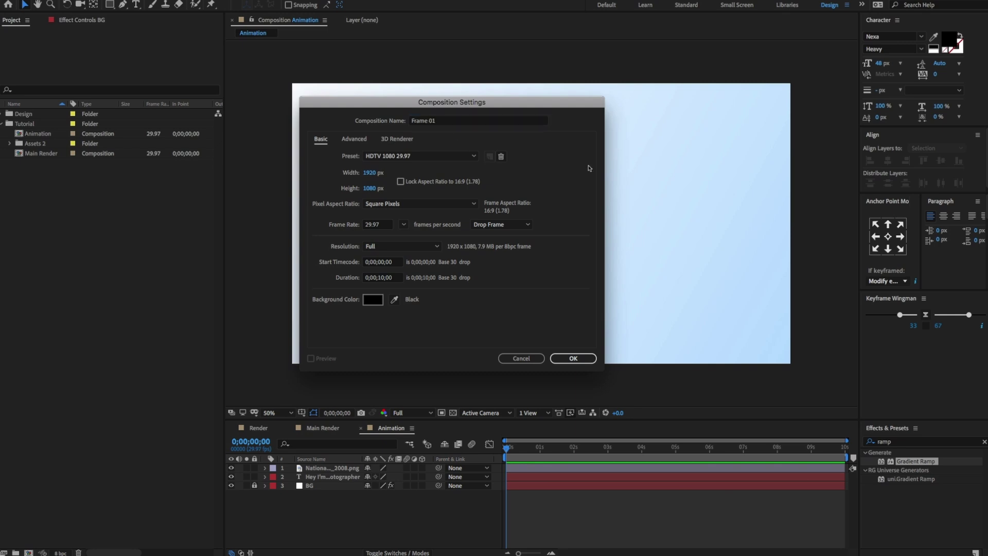
{"action": "left_click", "coordinate": [367, 174]}
{"action": "type", "text": "500"}
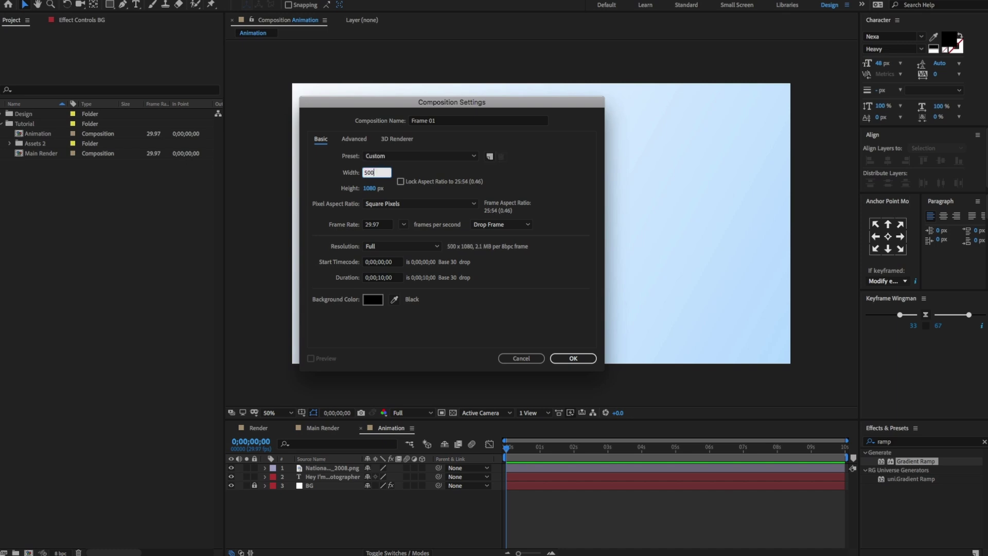
{"action": "left_click", "coordinate": [368, 188]}
{"action": "type", "text": "600"}
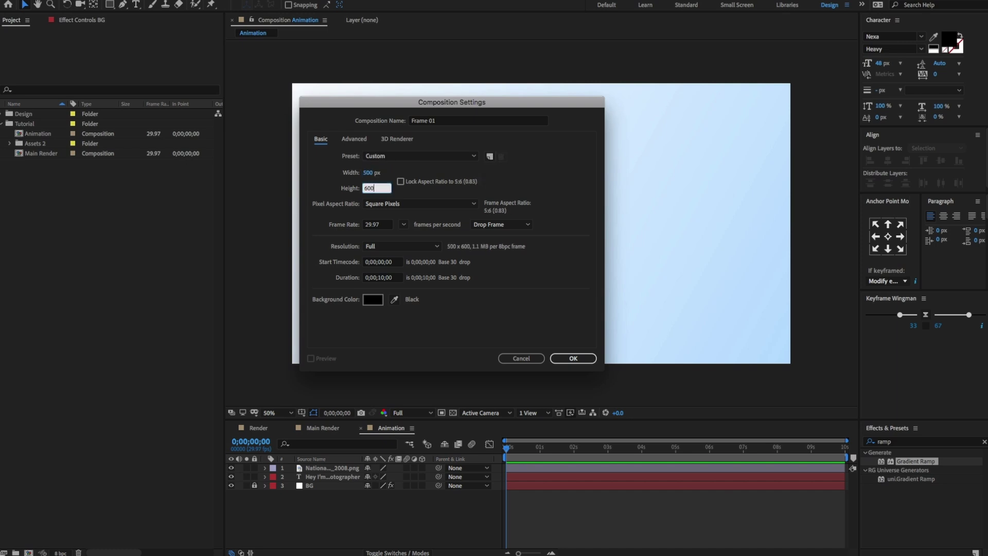
{"action": "left_click", "coordinate": [572, 358]}
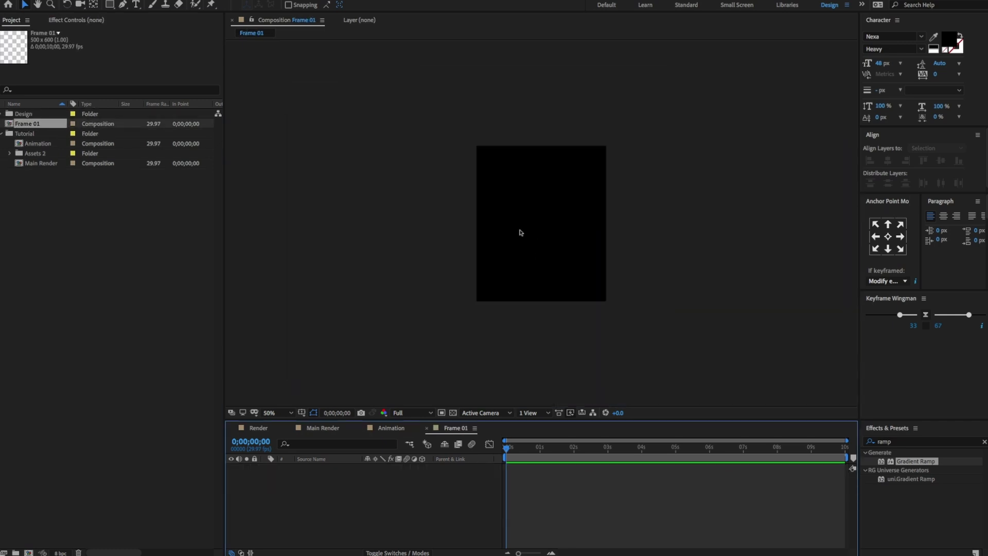
Draw a comp-sized rectangle with a 55 px white stroke.
{"action": "left_click", "coordinate": [110, 5]}
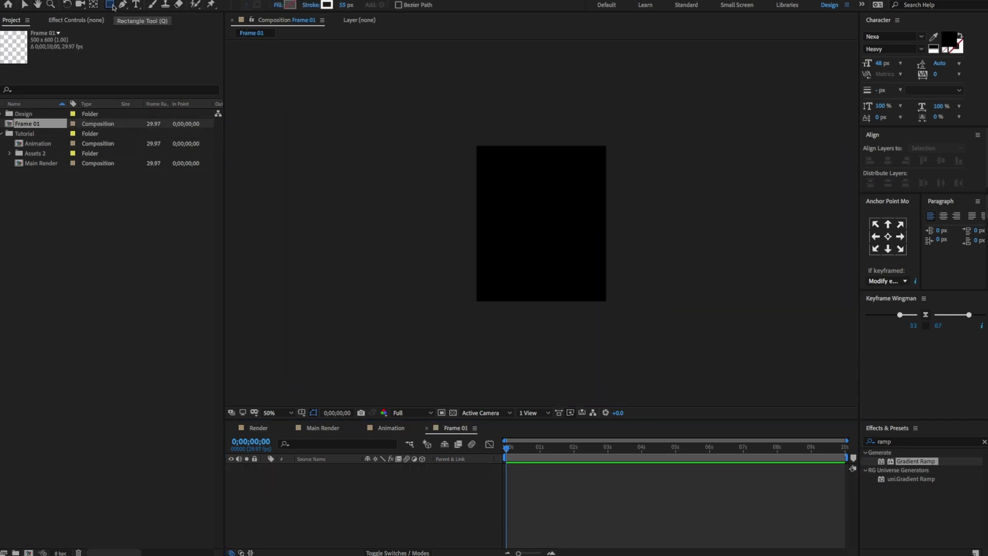
{"action": "left_click", "coordinate": [326, 6]}
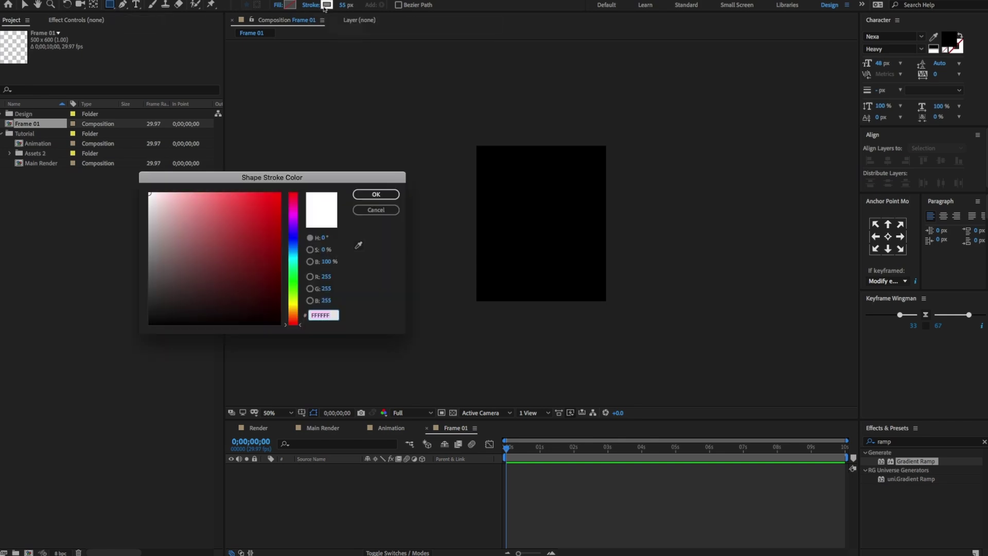
{"action": "left_click", "coordinate": [376, 193]}
{"action": "left_click", "coordinate": [345, 7]}
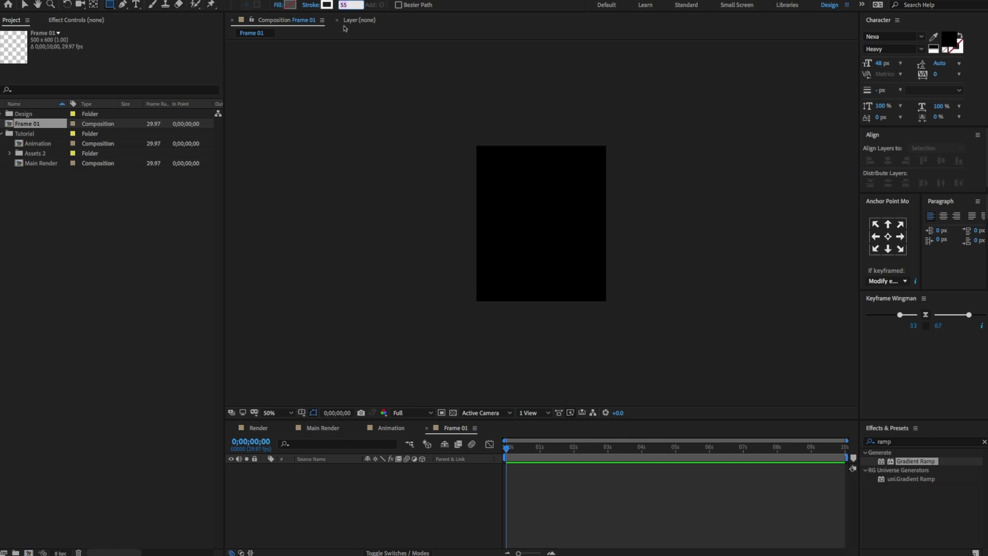
{"action": "key", "text": "Return"}
{"action": "double_click", "coordinate": [112, 6]}
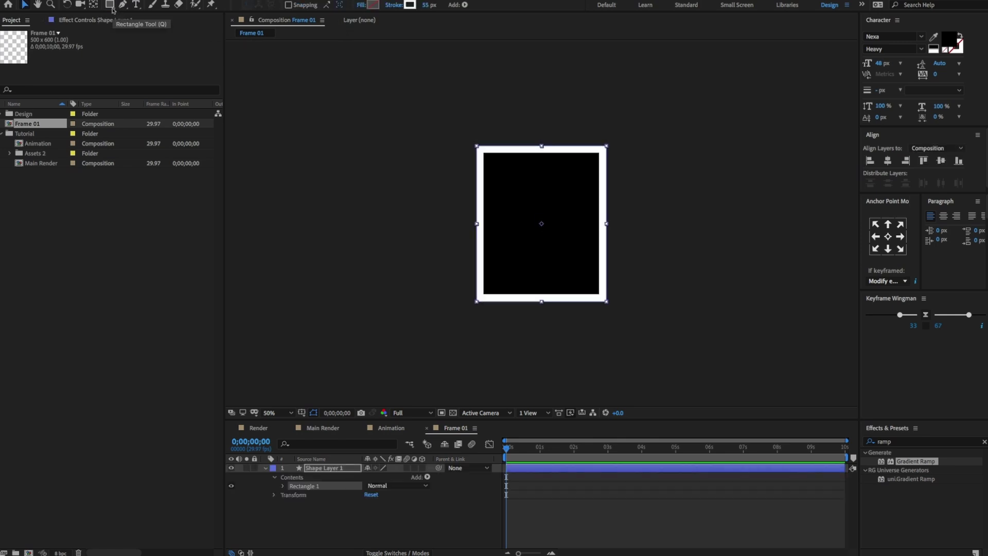
Rename the rectangle's shape layer to Frame.
{"action": "left_click", "coordinate": [264, 469]}
{"action": "left_click", "coordinate": [335, 469]}
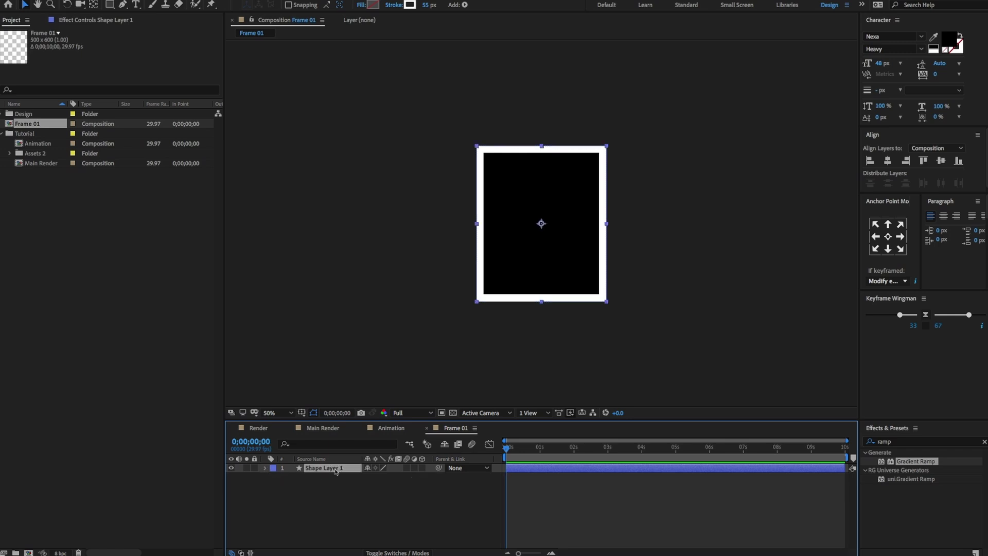
{"action": "key", "text": "Return"}
{"action": "type", "text": "Frame"}
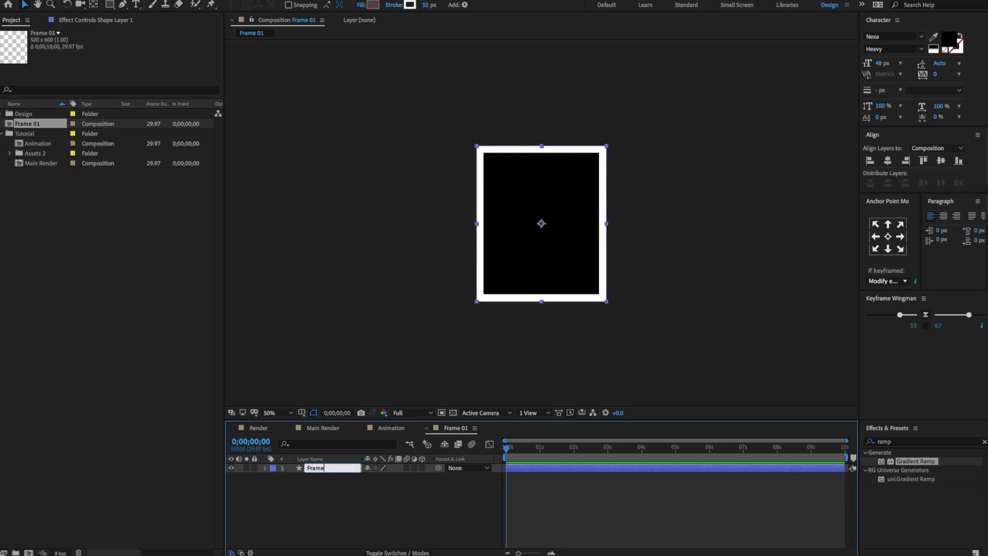
{"action": "left_click", "coordinate": [333, 491]}
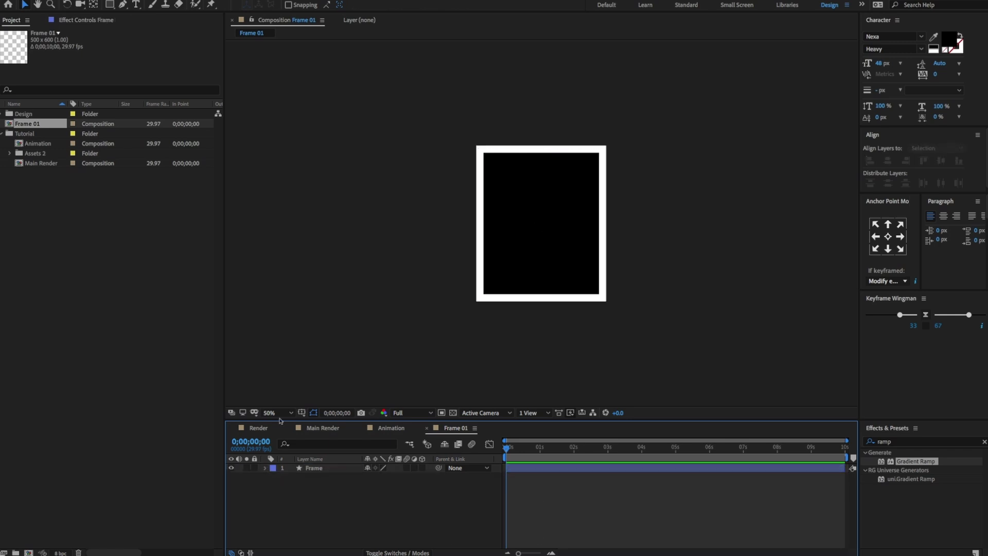
{"action": "left_click", "coordinate": [9, 153]}
Add the fox photo beneath Frame at 10% scale, nudged down, and file Frame 01 in Tutorial.
{"action": "left_click", "coordinate": [51, 173]}
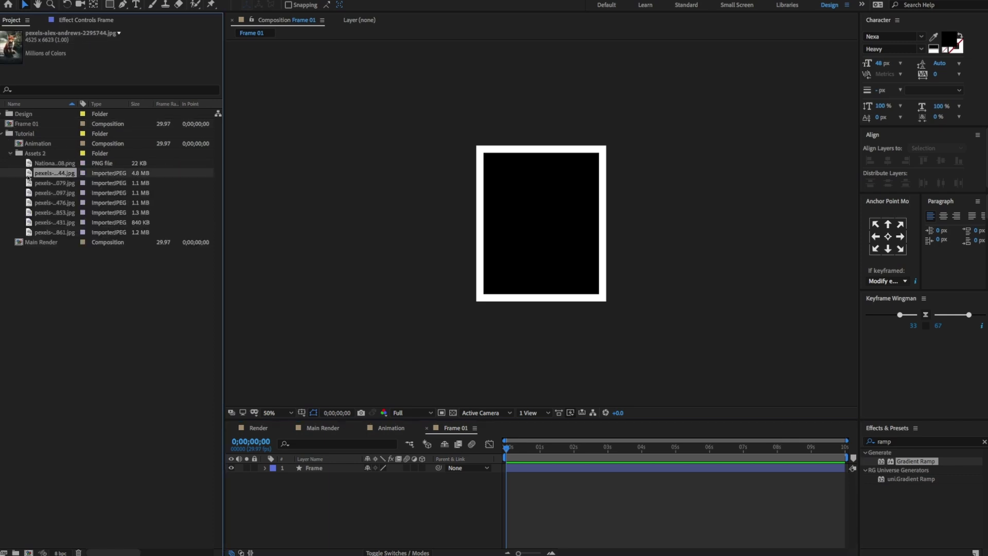
{"action": "left_click_drag", "start_coordinate": [28, 174], "coordinate": [358, 477]}
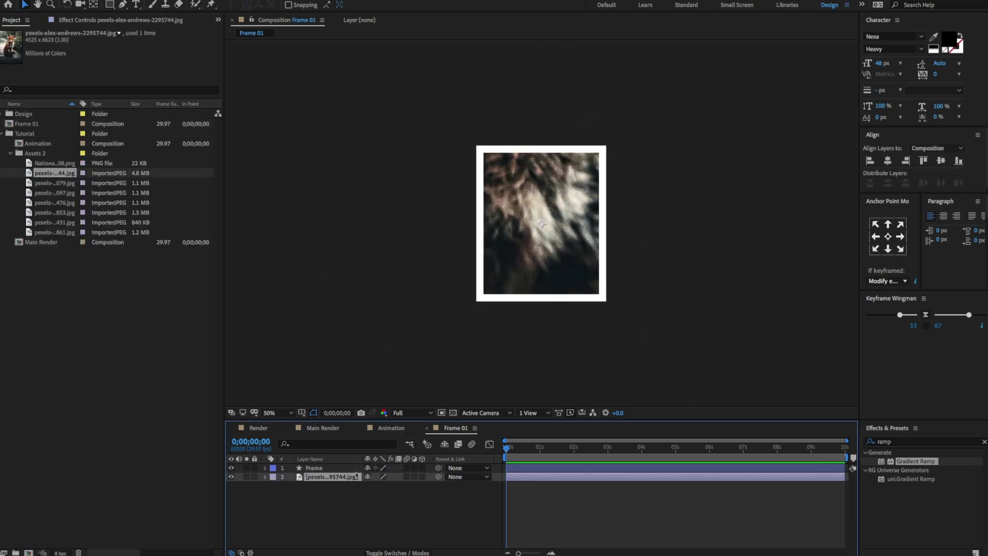
{"action": "key", "text": "s"}
{"action": "left_click_drag", "start_coordinate": [400, 488], "coordinate": [354, 489]}
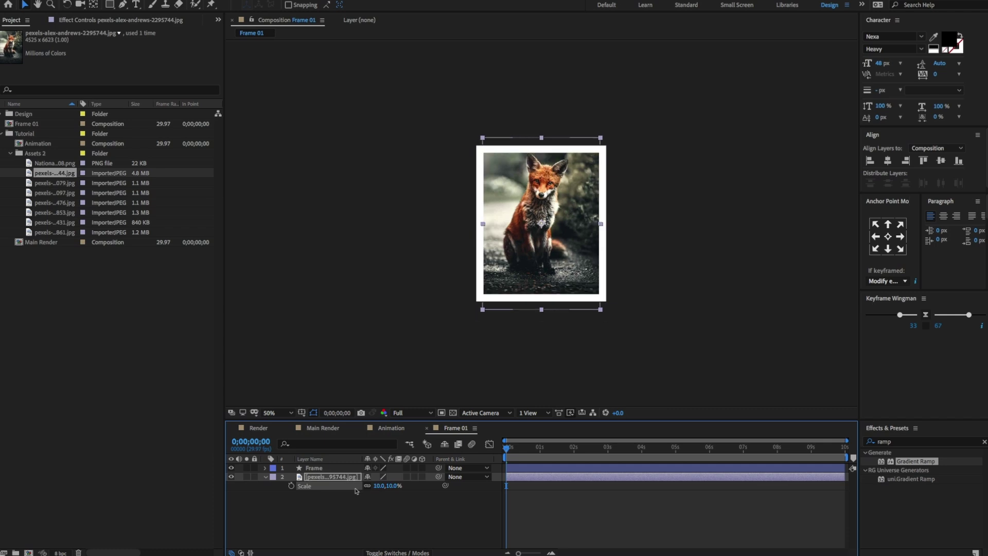
{"action": "key", "text": "shift+Down"}
{"action": "key", "text": "shift+Down"}
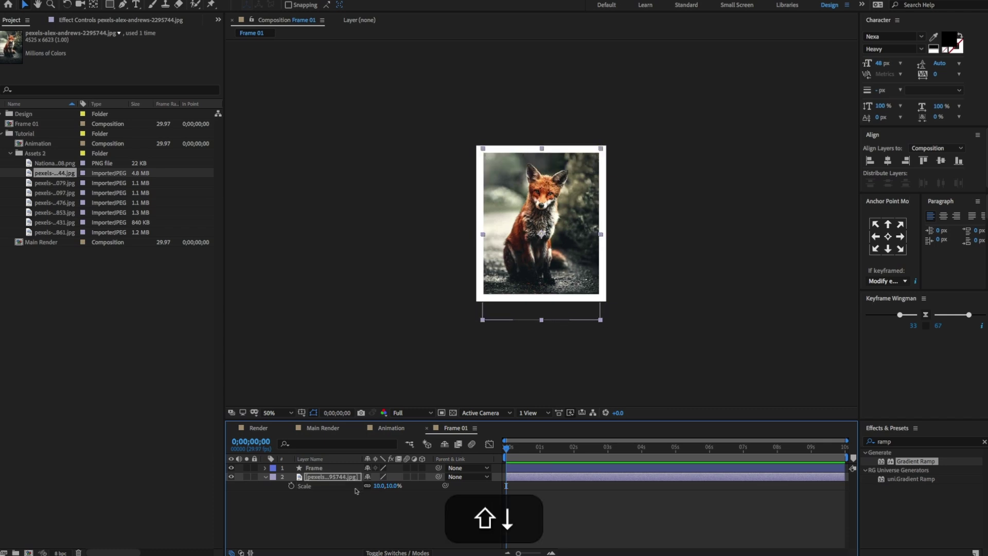
{"action": "left_click", "coordinate": [31, 233]}
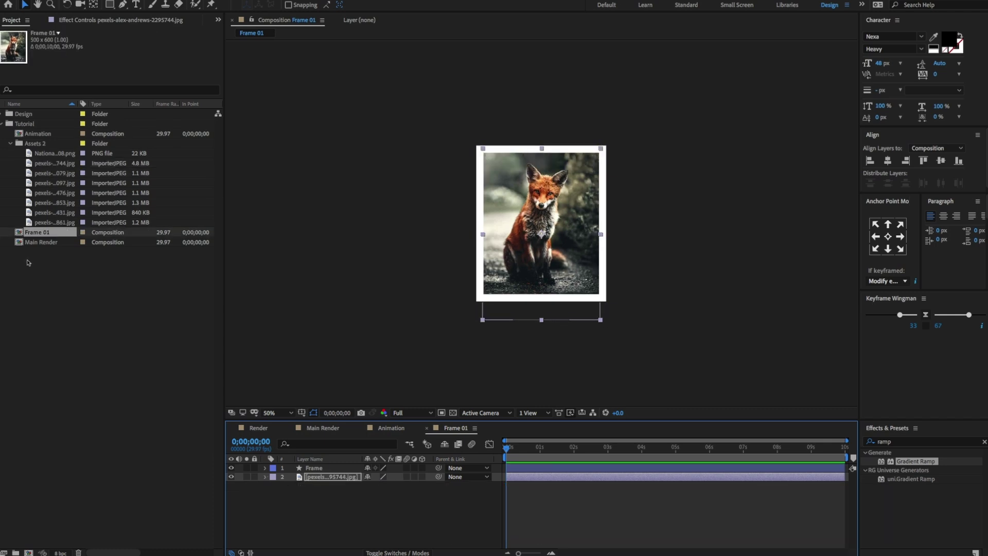
{"action": "left_click", "coordinate": [29, 262]}
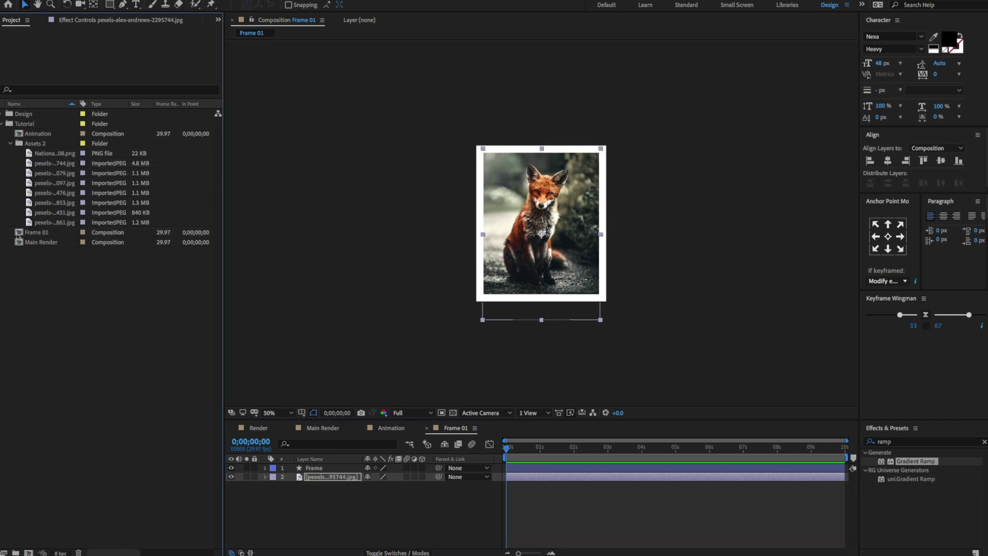
{"action": "left_click", "coordinate": [19, 233]}
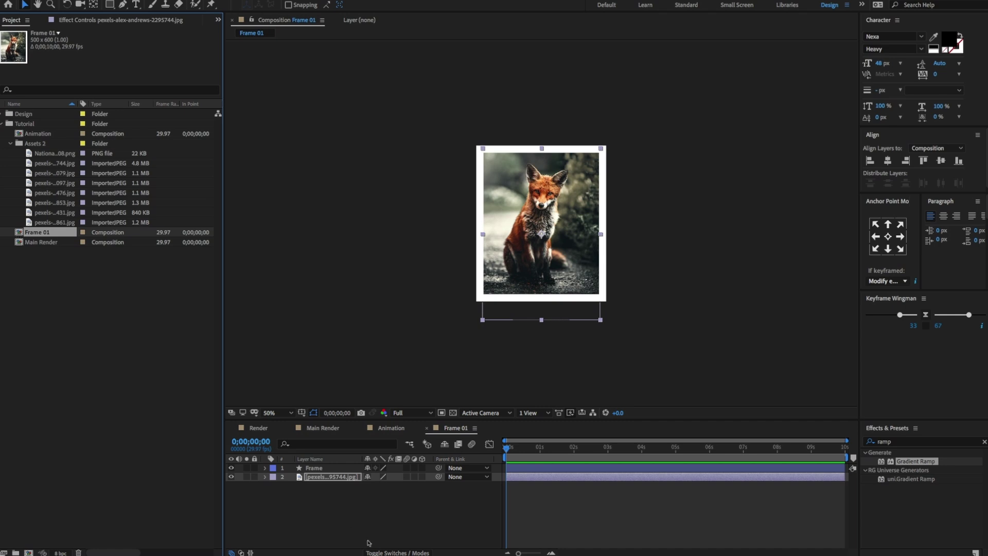
Duplicate Frame 01 into Frame 02 through Frame 07 and open all the copies.
{"action": "key", "text": "super+d"}
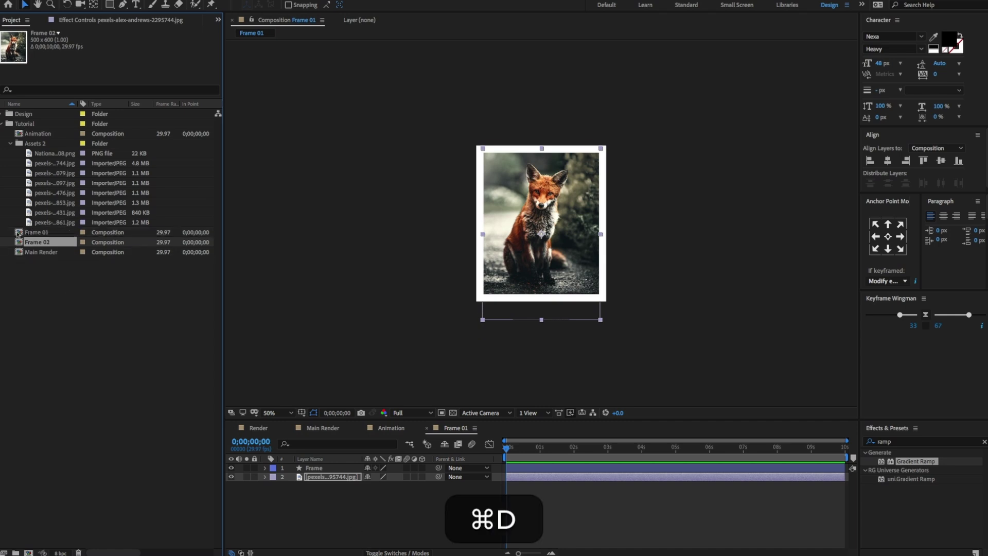
{"action": "key", "text": "super+d"}
{"action": "key", "text": "super+d"}
{"action": "key", "text": "super+d"}
{"action": "key", "text": "super+d"}
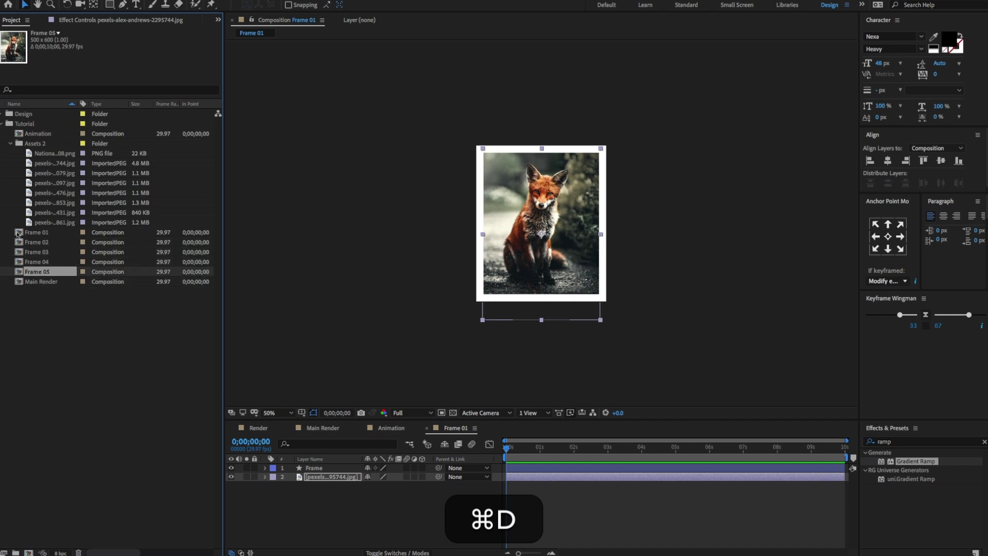
{"action": "key", "text": "super+d"}
{"action": "left_click", "coordinate": [34, 240]}
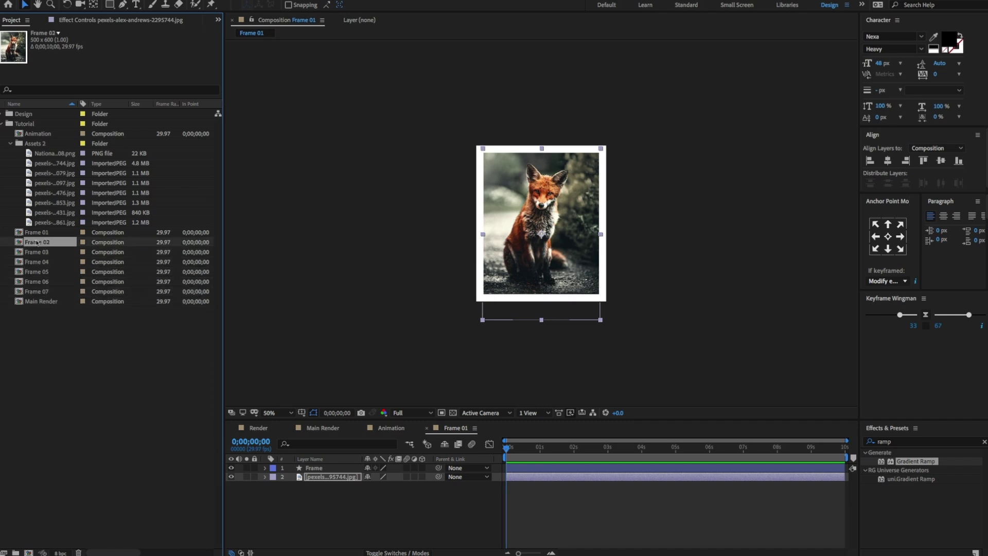
{"action": "left_click", "coordinate": [36, 290], "text": "shift"}
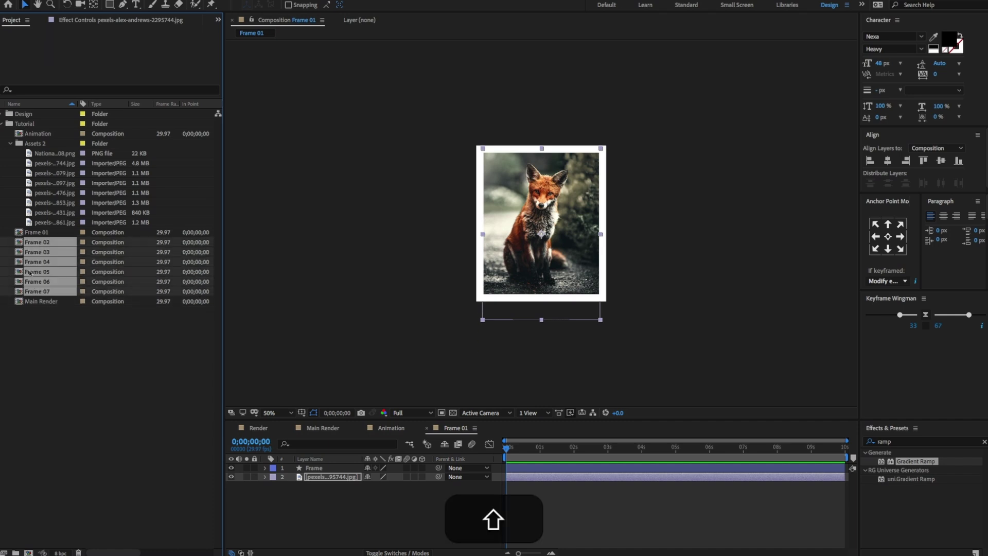
{"action": "double_click", "coordinate": [21, 244]}
{"action": "left_click", "coordinate": [489, 428]}
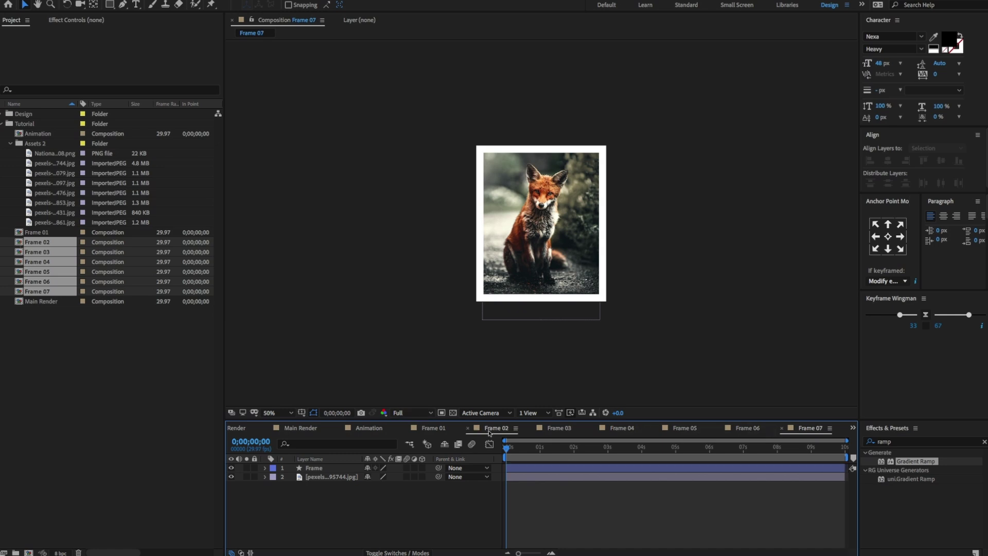
In Frame 02, add the frog photo above the fox at 24% scale and delete the fox layer.
{"action": "left_click", "coordinate": [33, 172]}
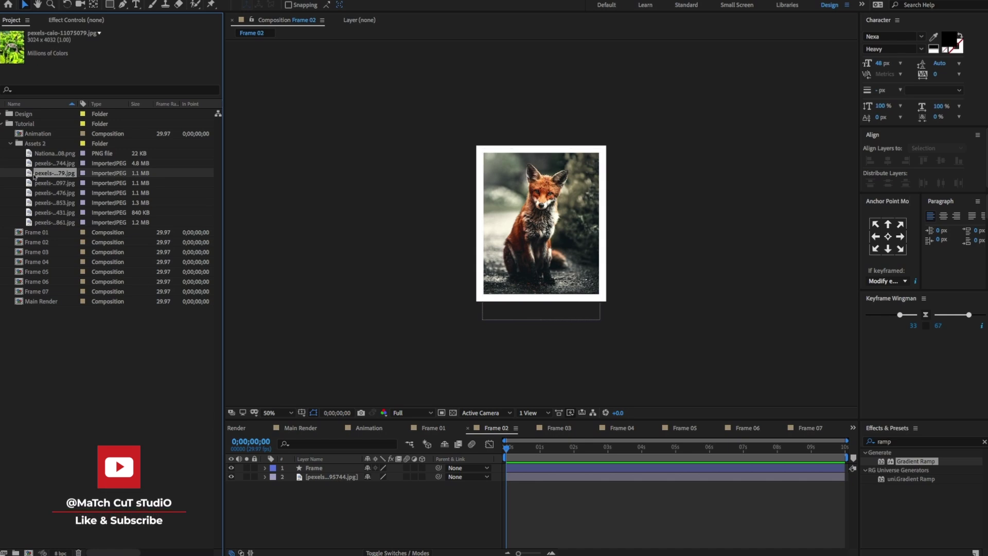
{"action": "left_click_drag", "start_coordinate": [29, 174], "coordinate": [347, 482]}
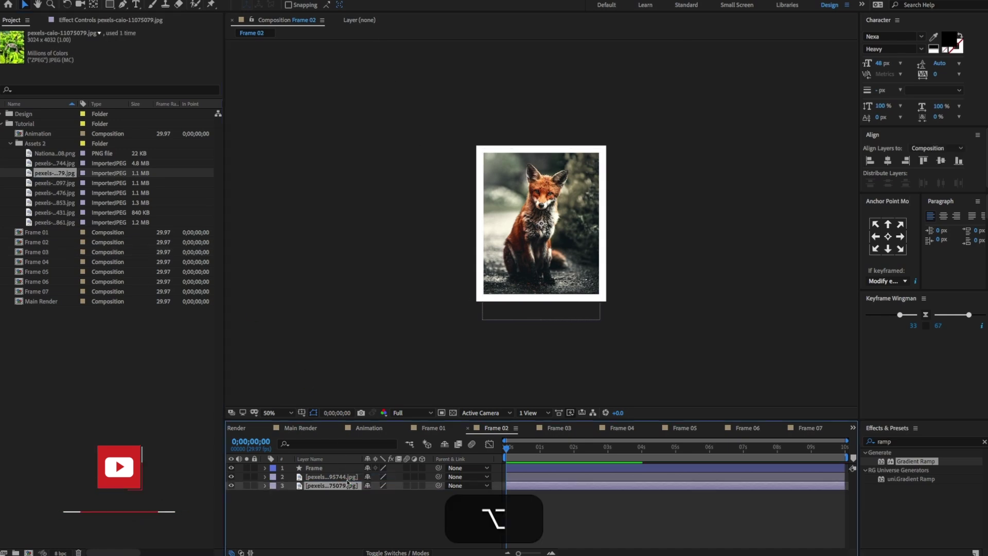
{"action": "key", "text": "super+bracketright"}
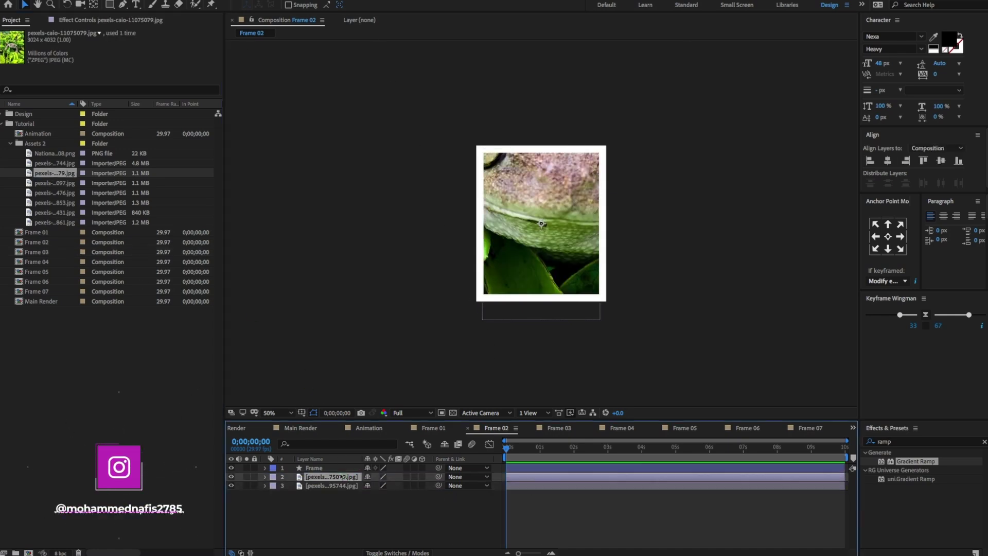
{"action": "key", "text": "s"}
{"action": "mouse_move", "coordinate": [392, 485]}
{"action": "left_mouse_down"}
{"action": "mouse_move", "coordinate": [347, 483]}
{"action": "mouse_move", "coordinate": [387, 486]}
{"action": "left_mouse_up"}
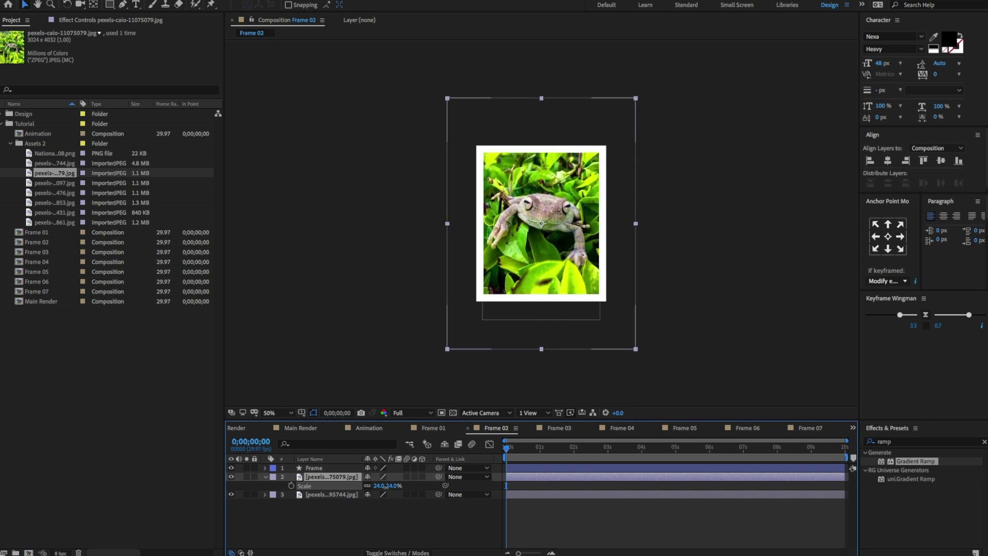
{"action": "left_click", "coordinate": [265, 477]}
{"action": "left_click", "coordinate": [344, 486]}
{"action": "key", "text": "Delete"}
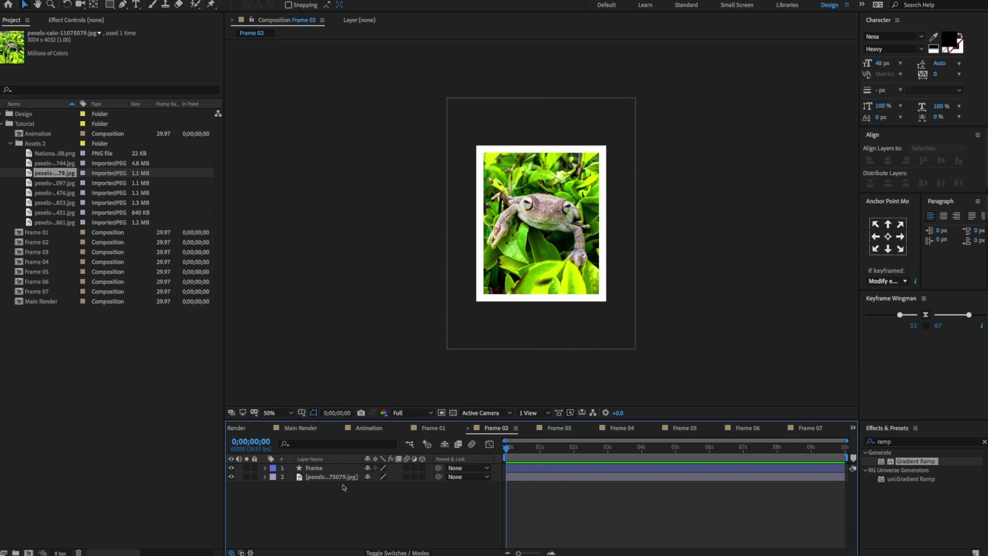
{"action": "left_click", "coordinate": [556, 429]}
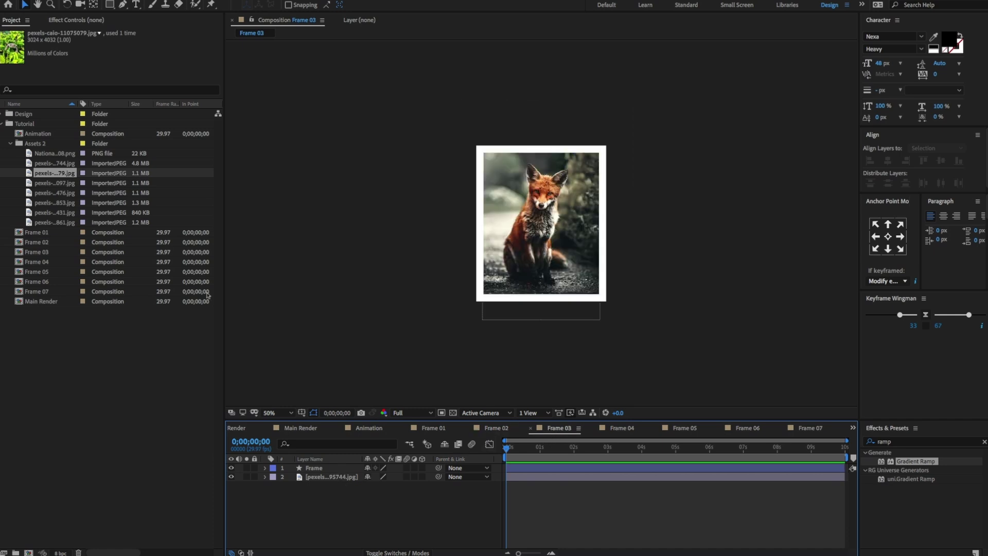
Replace Frame 03's fox layer with the black-and-white bear photo, enlarged to fill the frame.
{"action": "left_click", "coordinate": [311, 477]}
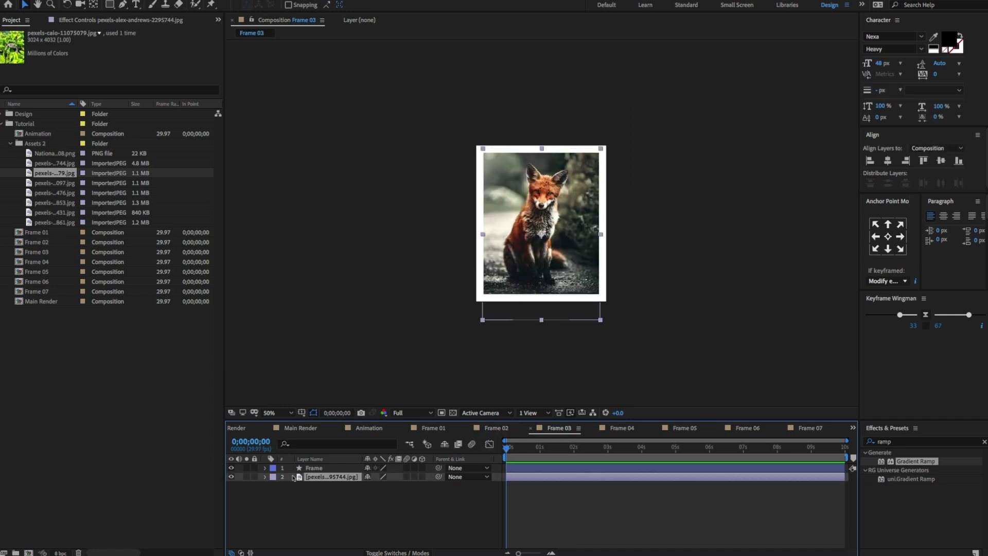
{"action": "left_click", "coordinate": [46, 184]}
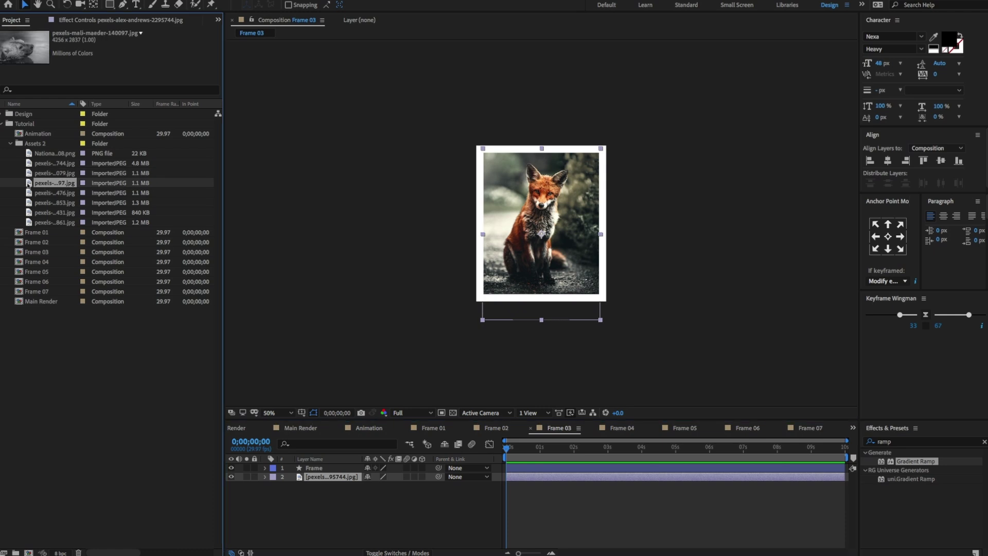
{"action": "left_click_drag", "start_coordinate": [28, 184], "coordinate": [347, 479]}
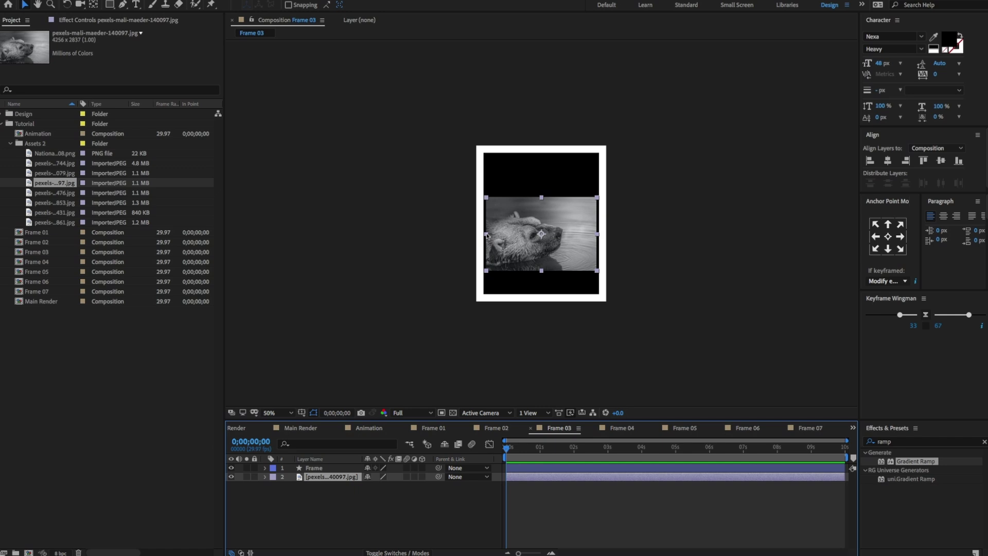
{"action": "left_click_drag", "start_coordinate": [486, 234], "coordinate": [413, 287]}
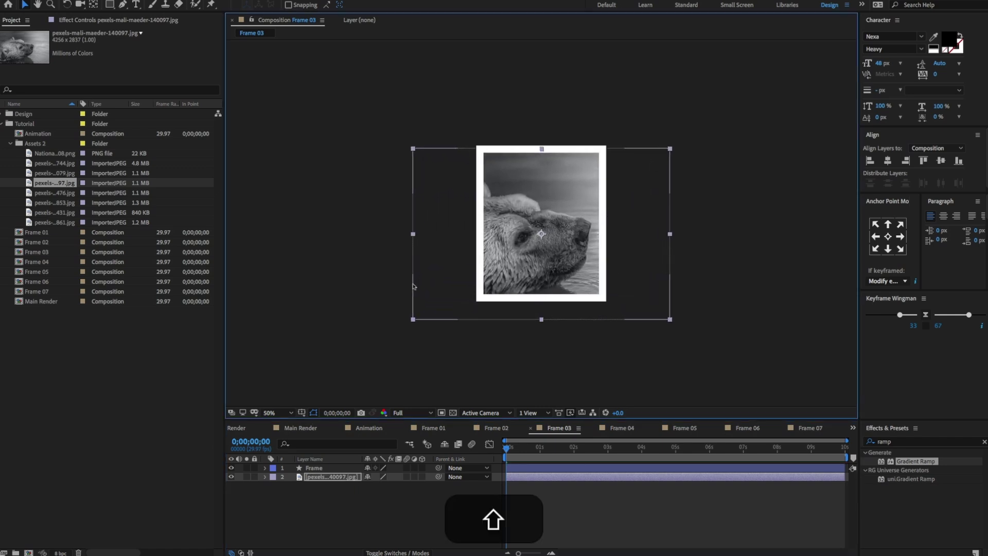
Replace Frame 04's fox with the monkey photo, enlarged to fill the frame.
{"action": "left_click", "coordinate": [623, 432]}
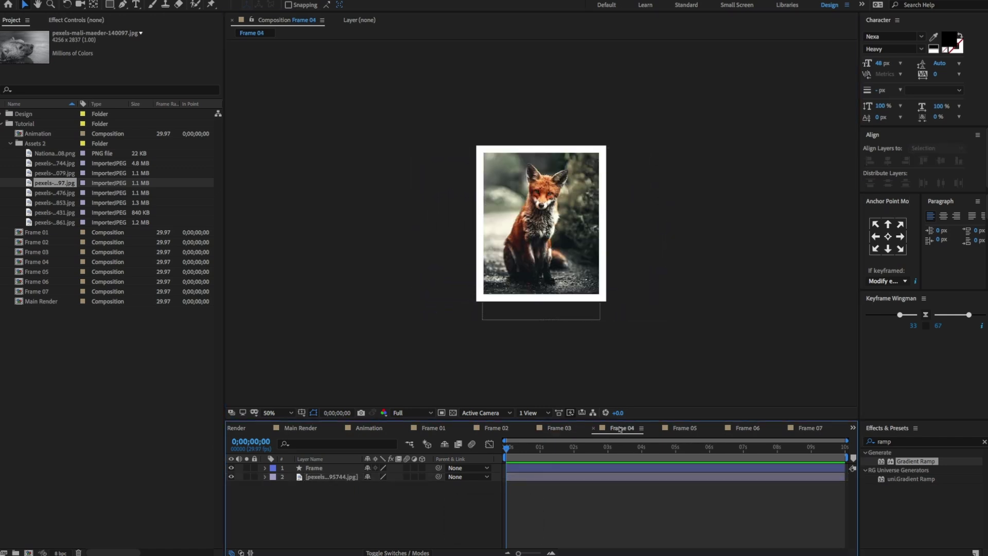
{"action": "left_click", "coordinate": [335, 479]}
{"action": "left_click", "coordinate": [29, 193]}
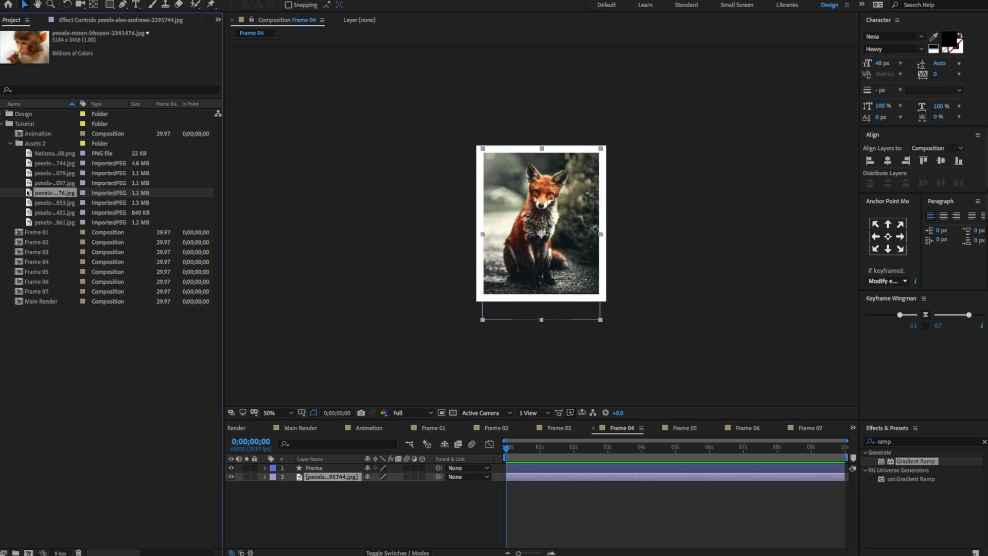
{"action": "left_click_drag", "start_coordinate": [29, 193], "coordinate": [344, 478]}
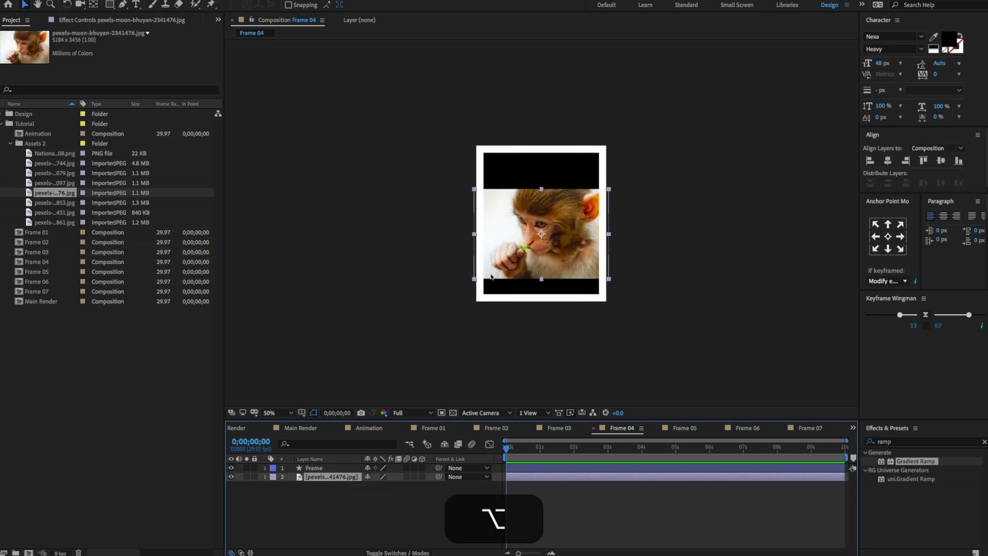
{"action": "left_click", "coordinate": [474, 238]}
{"action": "left_click_drag", "start_coordinate": [474, 278], "coordinate": [413, 319]}
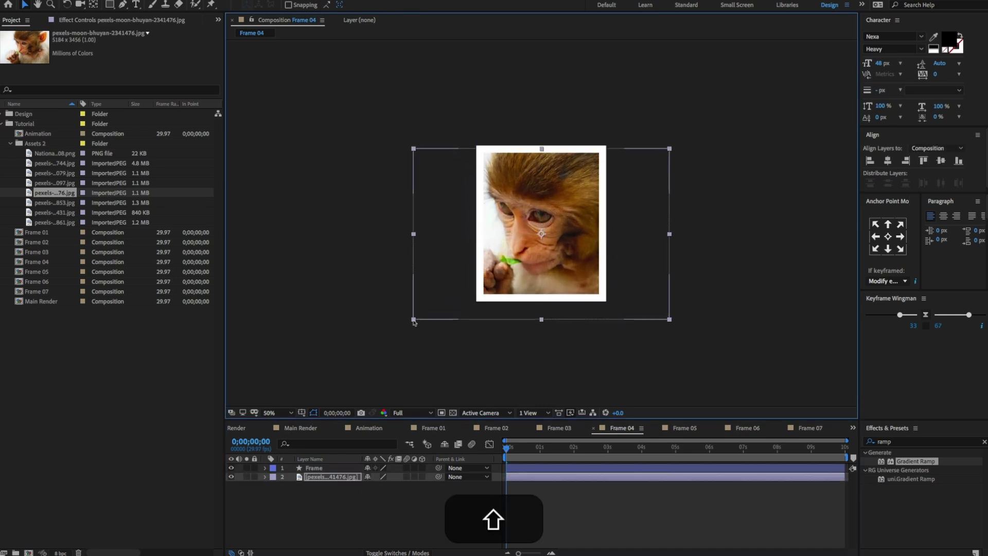
Replace Frame 05's fox with the crane photo, enlarged and nudged into place.
{"action": "left_click", "coordinate": [684, 428]}
{"action": "left_click", "coordinate": [316, 476]}
{"action": "left_click", "coordinate": [28, 204]}
{"action": "left_click_drag", "start_coordinate": [29, 203], "coordinate": [332, 477]}
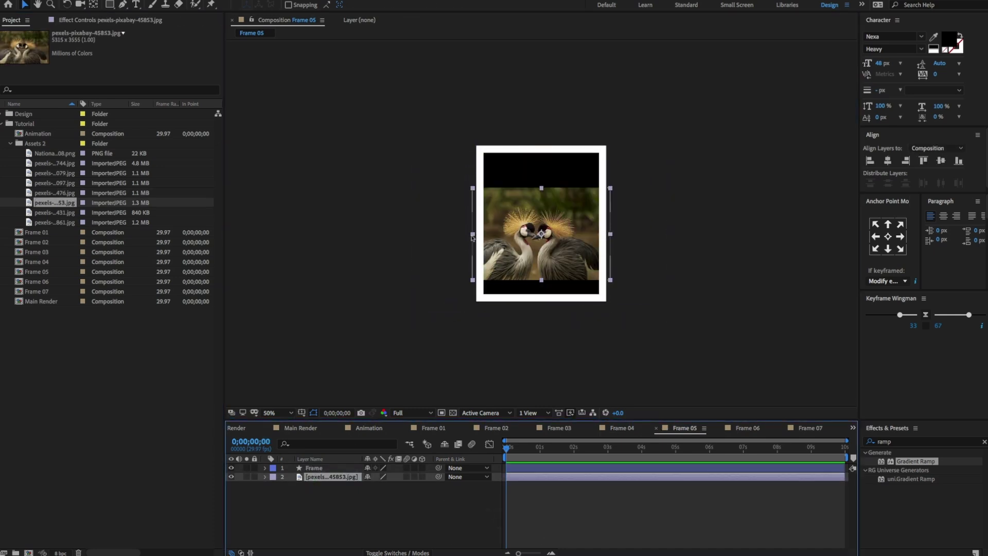
{"action": "left_click_drag", "start_coordinate": [473, 235], "coordinate": [414, 283]}
{"action": "left_click_drag", "start_coordinate": [546, 231], "coordinate": [551, 225]}
Swap the tiger photo into Frame 06, fit it and nudge it up, then start renaming Frame 07 'Main image'.
{"action": "key", "text": "shift+period"}
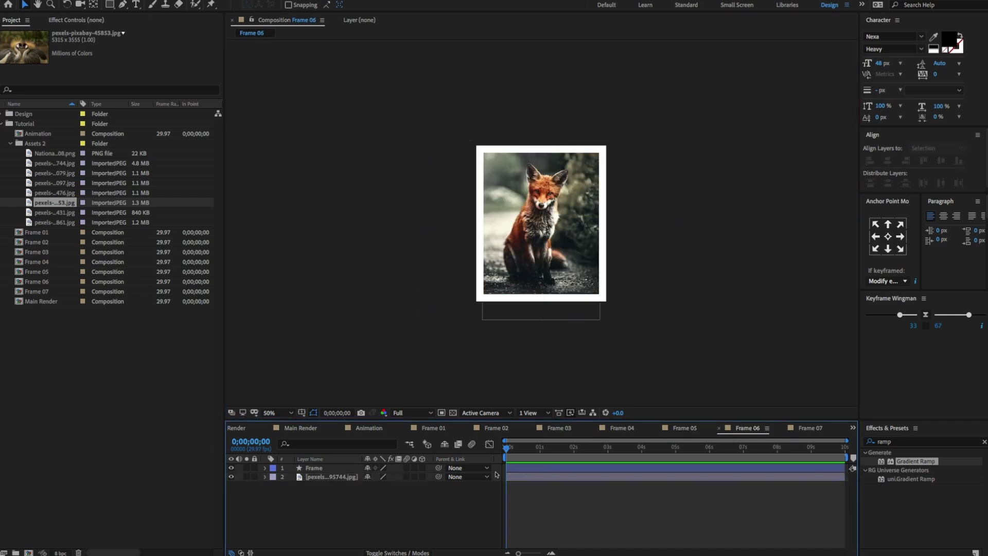
{"action": "left_click", "coordinate": [37, 222]}
{"action": "key", "text": "ctrl+alt+slash"}
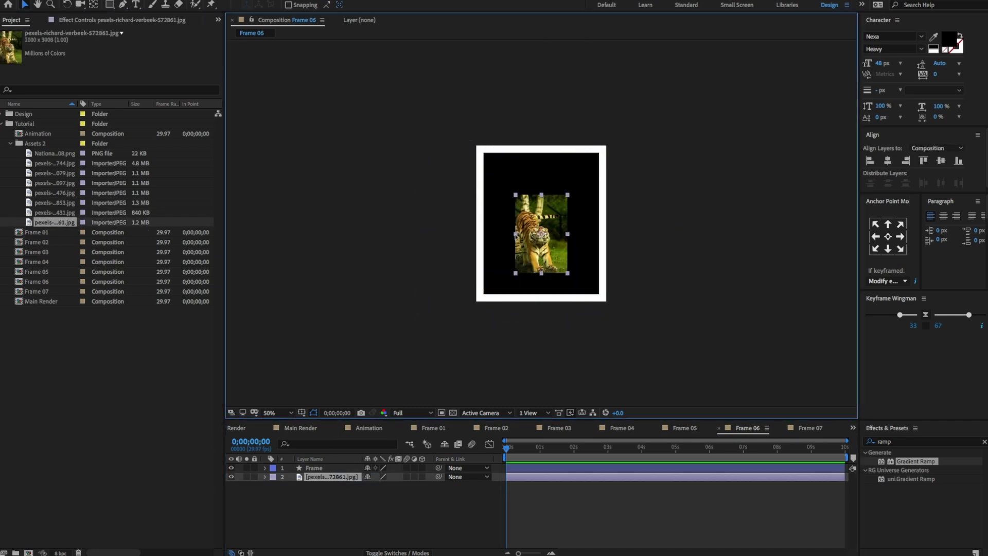
{"action": "key", "text": "ctrl+alt+shift+g"}
{"action": "key", "text": "shift+Up"}
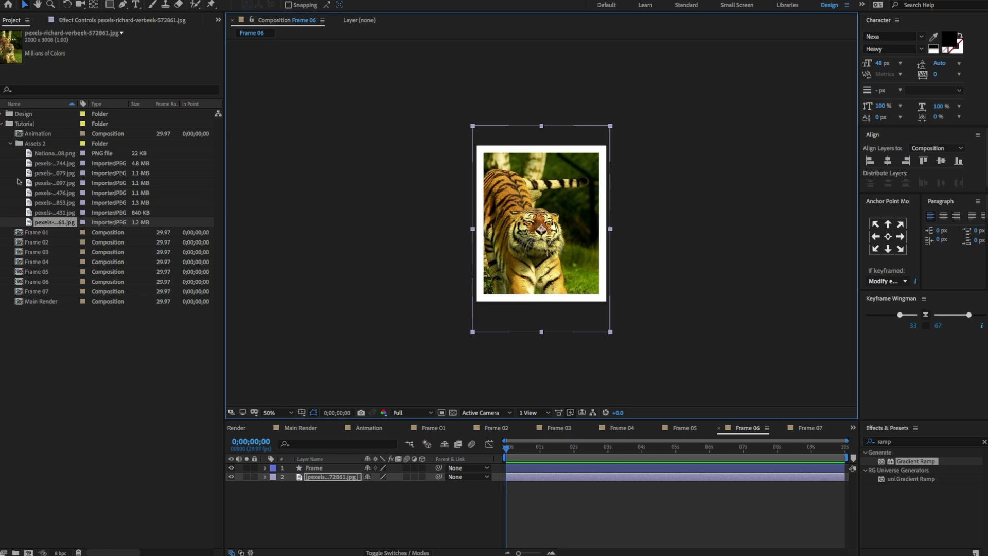
{"action": "left_click", "coordinate": [42, 291]}
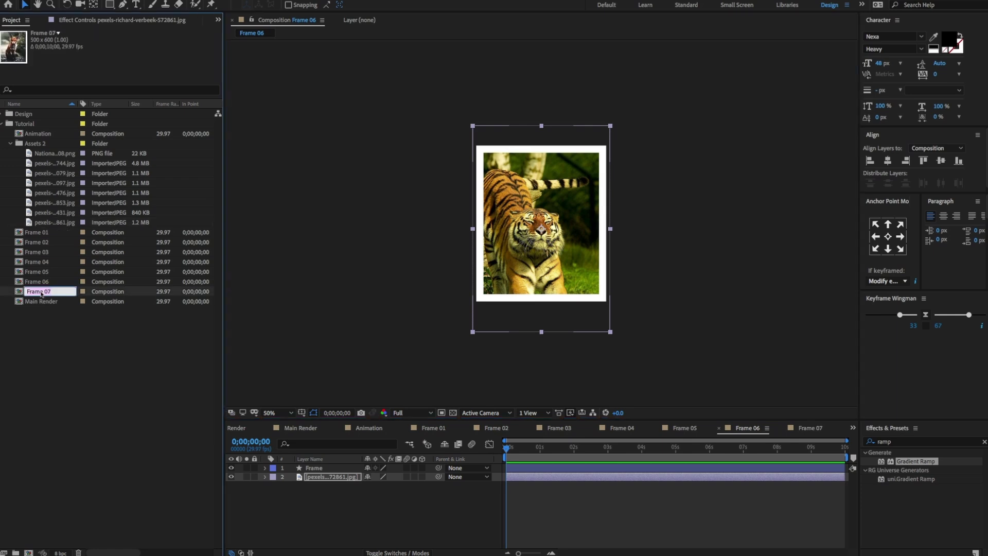
{"action": "type", "text": "Main image"}
Confirm the name Main image, open it, and replace the fox layer's source with the portrait photo.
{"action": "left_click", "coordinate": [47, 333]}
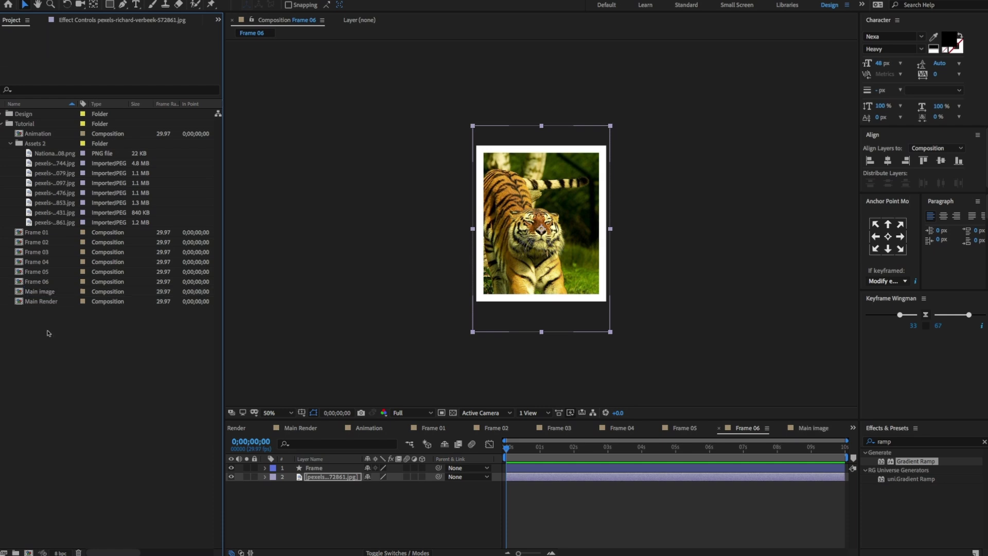
{"action": "double_click", "coordinate": [20, 293]}
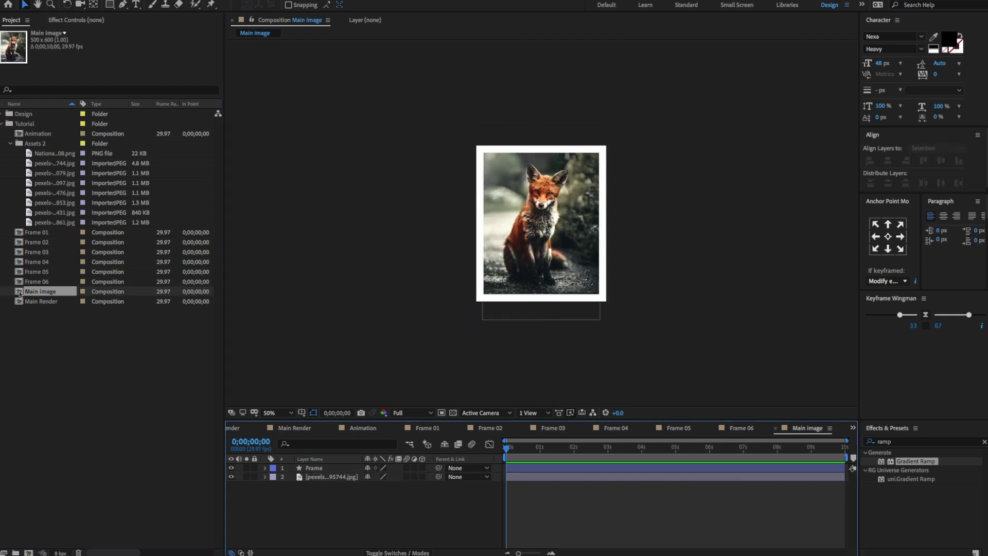
{"action": "left_click", "coordinate": [312, 478]}
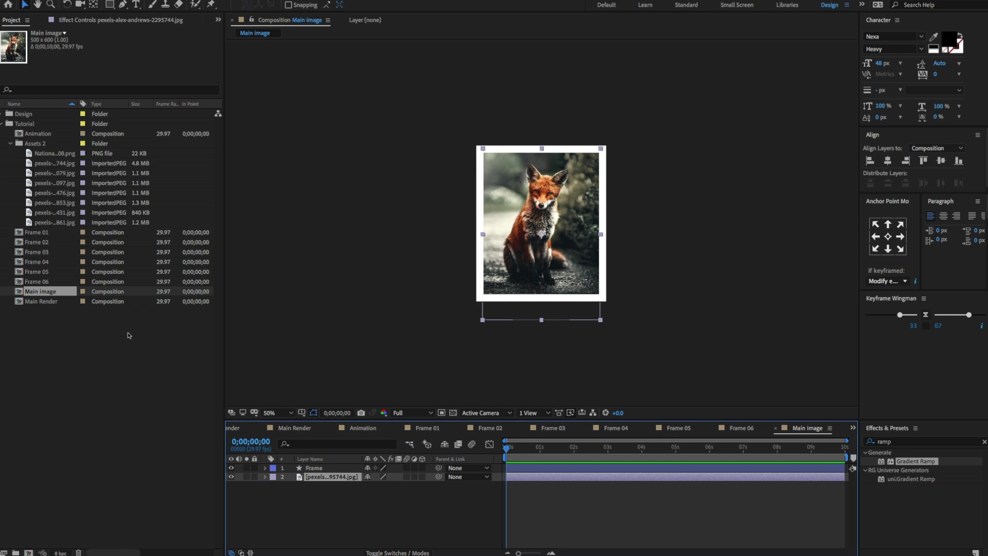
{"action": "left_click", "coordinate": [53, 213]}
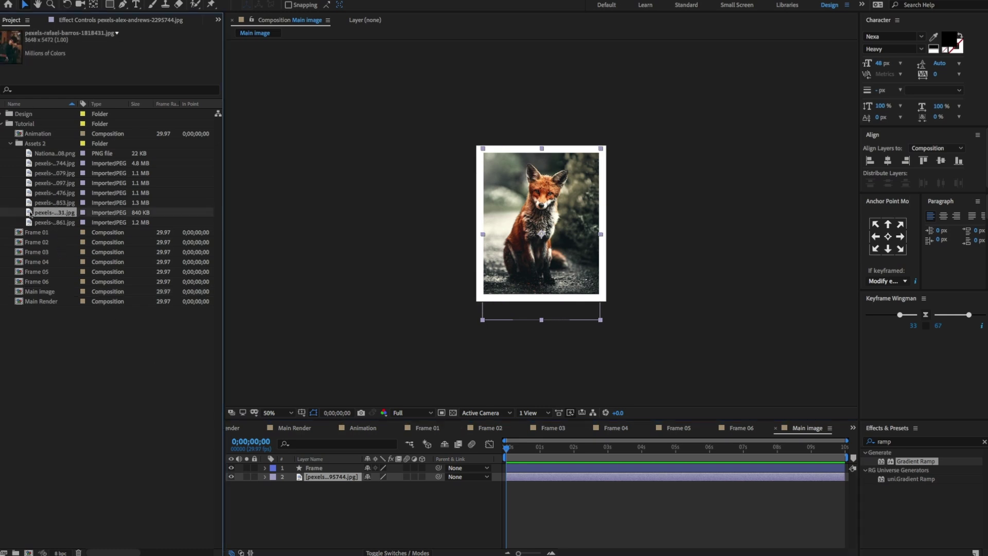
{"action": "left_click_drag", "start_coordinate": [30, 213], "coordinate": [302, 429]}
{"action": "left_click_drag", "start_coordinate": [327, 484], "coordinate": [327, 484]}
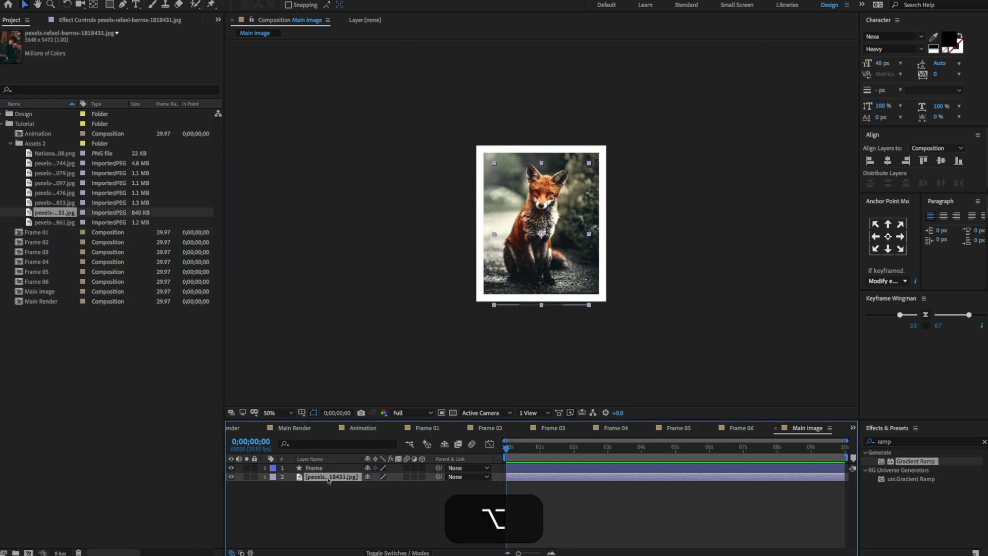
Scale the portrait up proportionally to fill the white frame, then return to Animation.
{"action": "key", "text": "shift"}
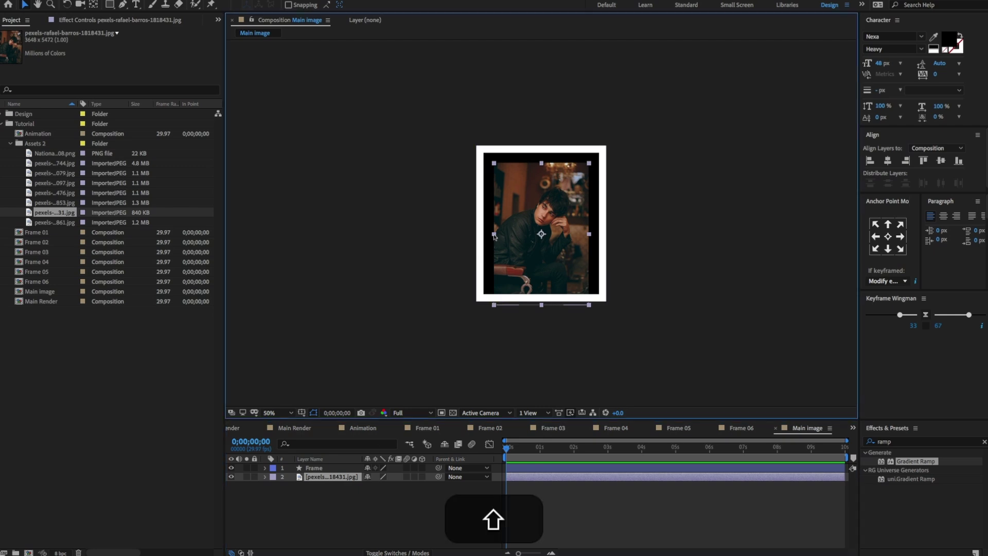
{"action": "left_click_drag", "start_coordinate": [492, 243], "coordinate": [465, 251]}
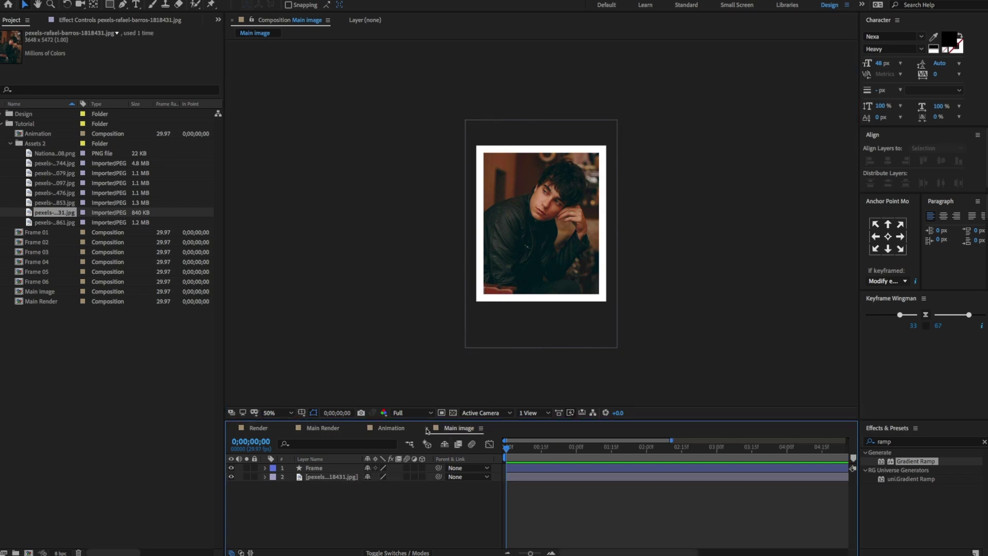
{"action": "left_click", "coordinate": [426, 430]}
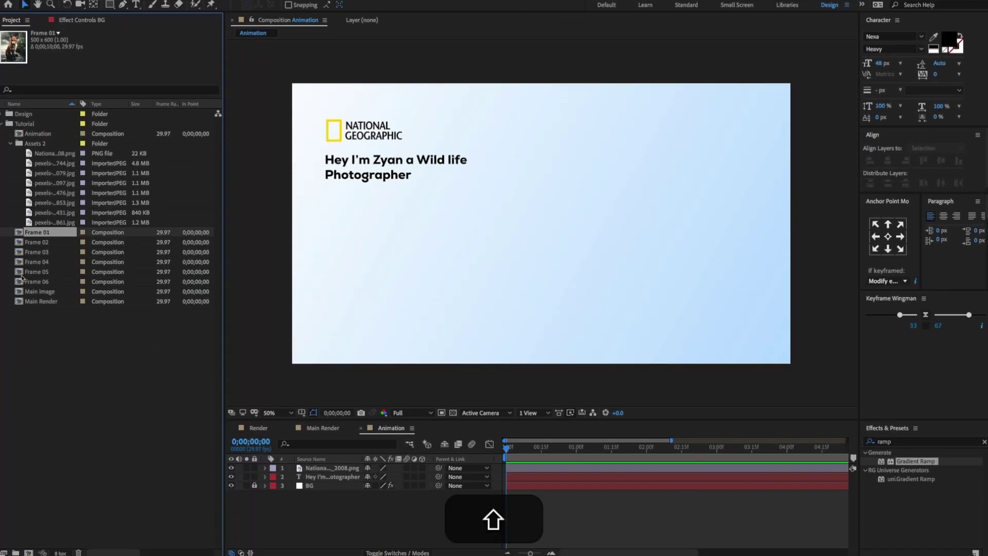
Add Frame 01 through Frame 06 and Main image as layers in the Animation timeline above BG.
{"action": "left_click", "coordinate": [23, 292], "text": "shift"}
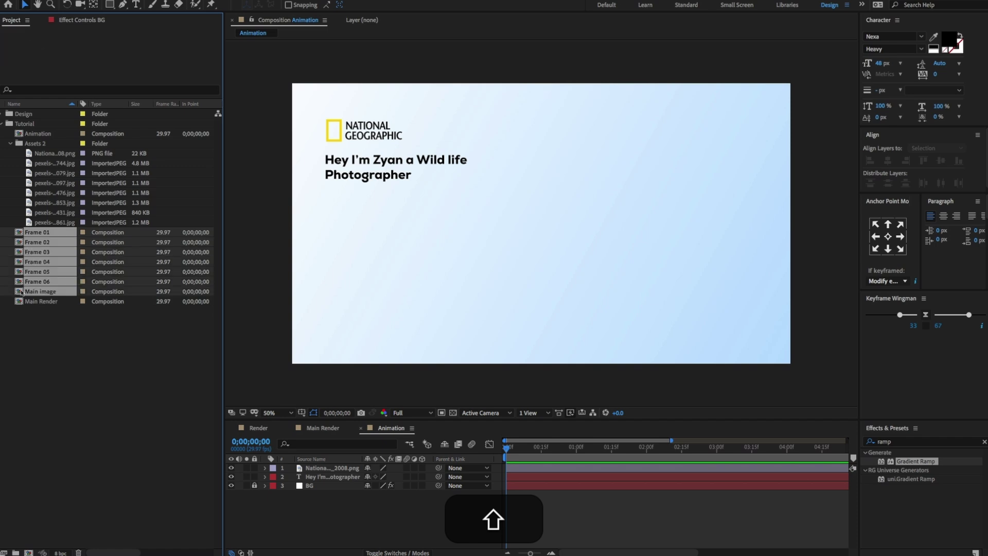
{"action": "left_click_drag", "start_coordinate": [21, 235], "coordinate": [302, 482]}
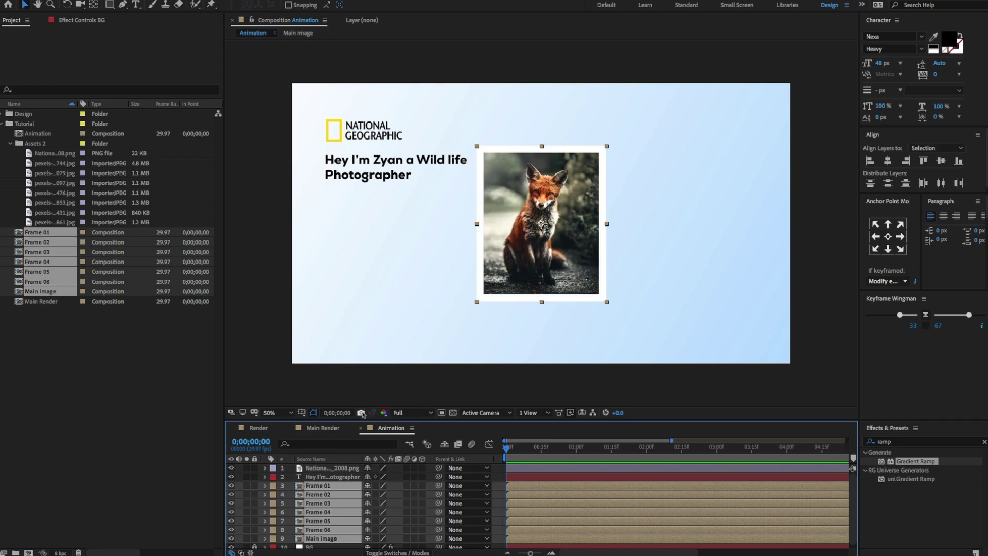
Reduce the selected photo frames' Scale to 75%.
{"action": "key", "text": "s"}
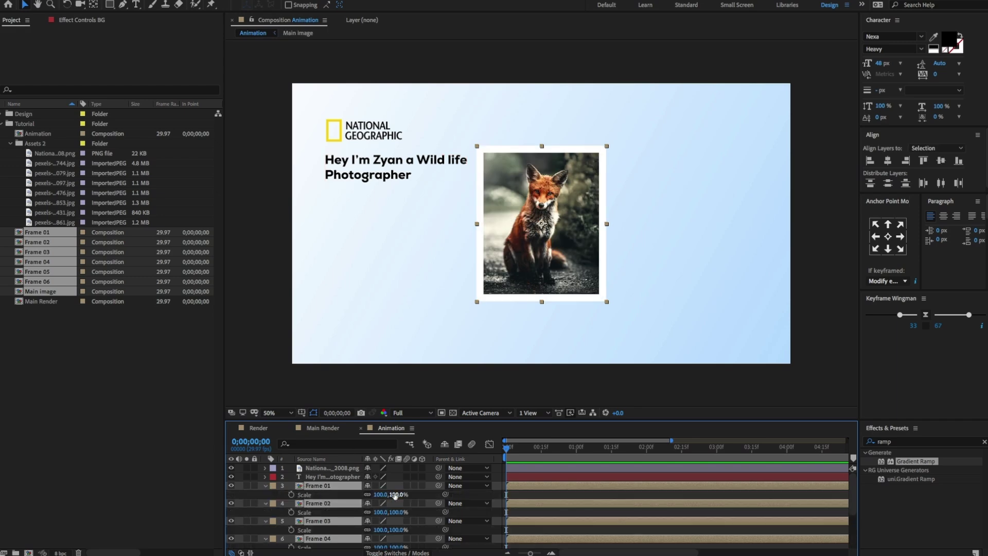
{"action": "left_click_drag", "start_coordinate": [395, 495], "coordinate": [382, 493]}
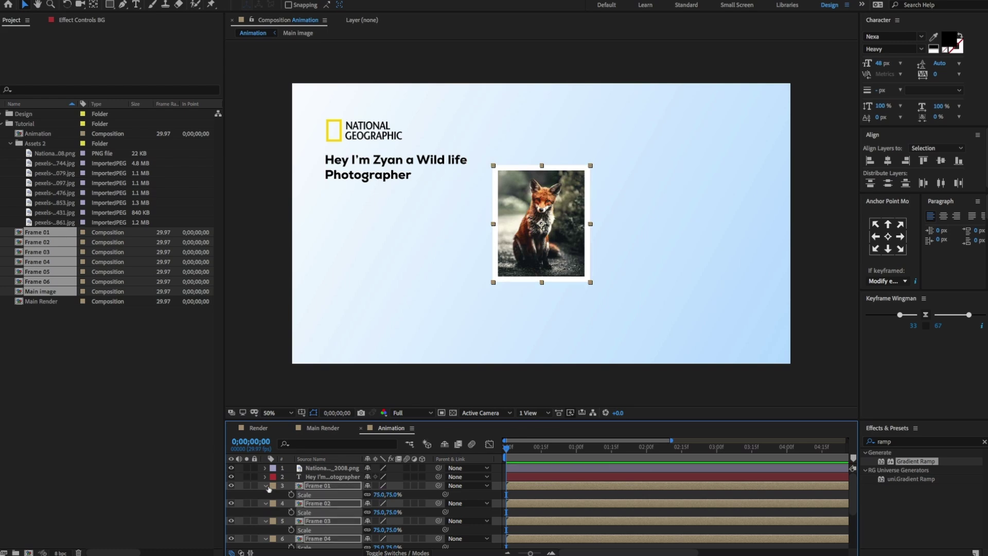
{"action": "key", "text": "s"}
Spread the frames out of the centre pile into a collage, with Main image below the title.
{"action": "left_click", "coordinate": [639, 226]}
{"action": "left_click_drag", "start_coordinate": [564, 236], "coordinate": [689, 198]}
{"action": "left_click_drag", "start_coordinate": [561, 214], "coordinate": [550, 170]}
{"action": "left_click_drag", "start_coordinate": [551, 260], "coordinate": [696, 316]}
{"action": "left_click_drag", "start_coordinate": [551, 260], "coordinate": [604, 318]}
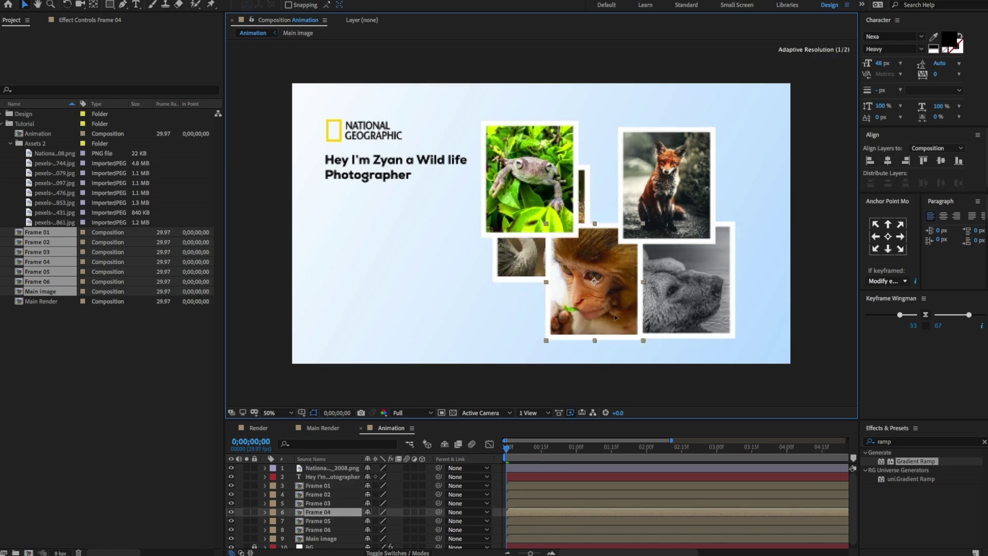
{"action": "left_click_drag", "start_coordinate": [519, 255], "coordinate": [570, 345]}
{"action": "left_click_drag", "start_coordinate": [519, 255], "coordinate": [354, 284]}
Set Main image Scale to 85%, shift it right, and align it to a ruler guide.
{"action": "key", "text": "s"}
{"action": "left_click_drag", "start_coordinate": [384, 544], "coordinate": [388, 543]}
{"action": "left_click_drag", "start_coordinate": [373, 221], "coordinate": [695, 206]}
{"action": "scroll", "coordinate": [376, 216], "scroll_direction": "up", "scroll_amount": 1}
{"action": "key", "text": "super+r"}
{"action": "left_click_drag", "start_coordinate": [230, 222], "coordinate": [278, 222]}
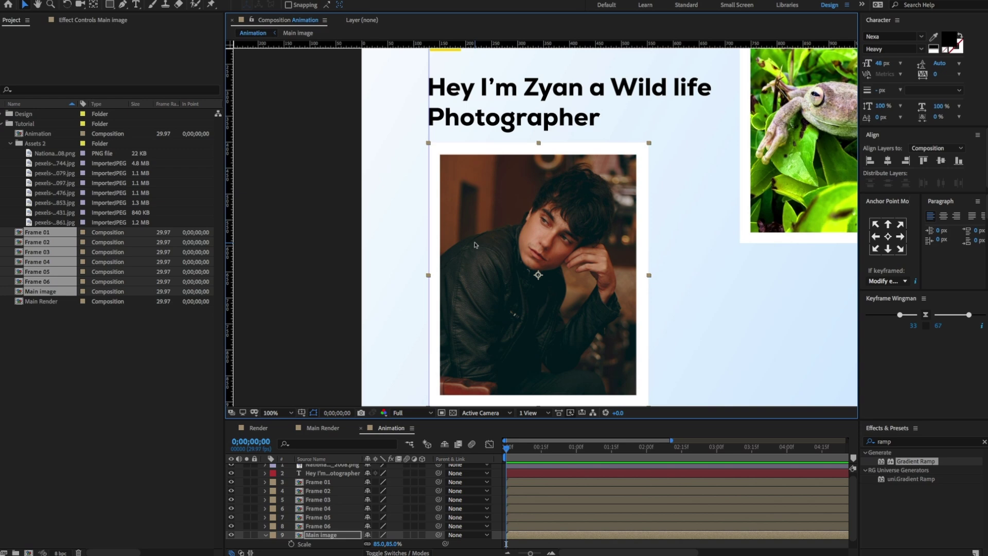
{"action": "key", "text": "super+minus"}
Tidy up the open composition tabs and return to the Animation composition.
{"action": "double_click", "coordinate": [348, 187]}
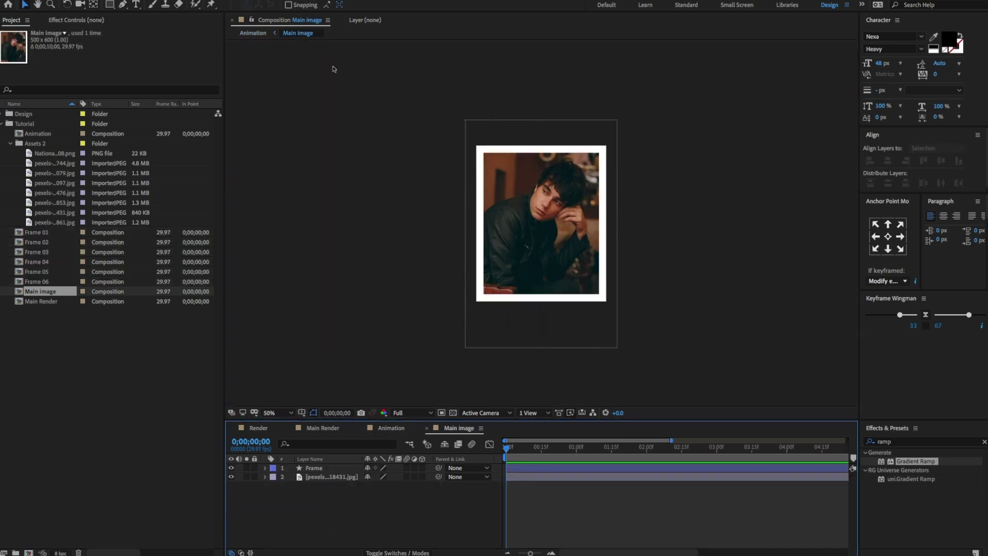
{"action": "left_click", "coordinate": [340, 429]}
{"action": "left_click", "coordinate": [391, 428]}
{"action": "left_click", "coordinate": [289, 428]}
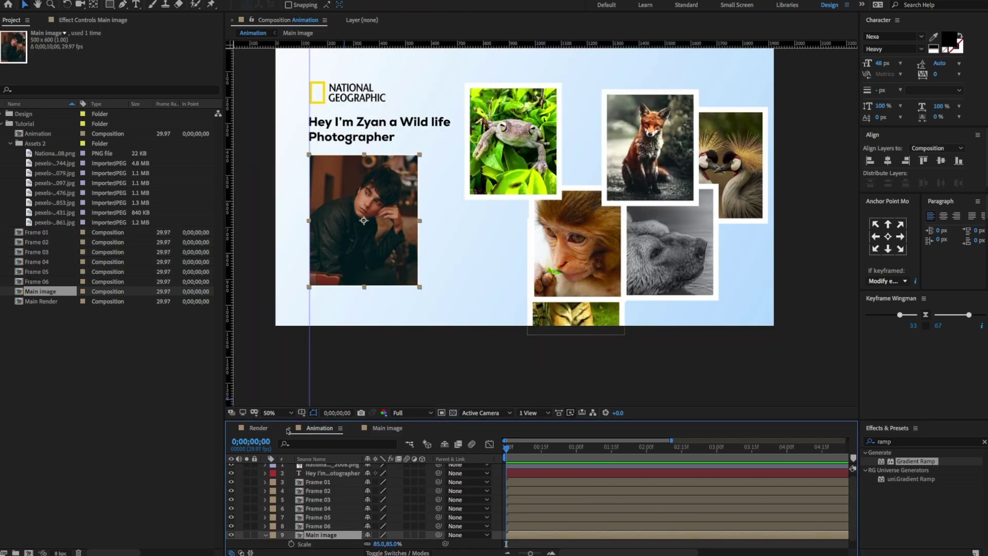
{"action": "left_click", "coordinate": [232, 428]}
{"action": "double_click", "coordinate": [41, 301]}
{"action": "left_click_drag", "start_coordinate": [398, 428], "coordinate": [252, 428]}
{"action": "left_click", "coordinate": [333, 428]}
Fine-tune the collage positions of the fox, frog, monkey, tiger, bear and crane frames.
{"action": "key", "text": "space"}
{"action": "left_click_drag", "start_coordinate": [462, 207], "coordinate": [471, 232]}
{"action": "left_click", "coordinate": [522, 175]}
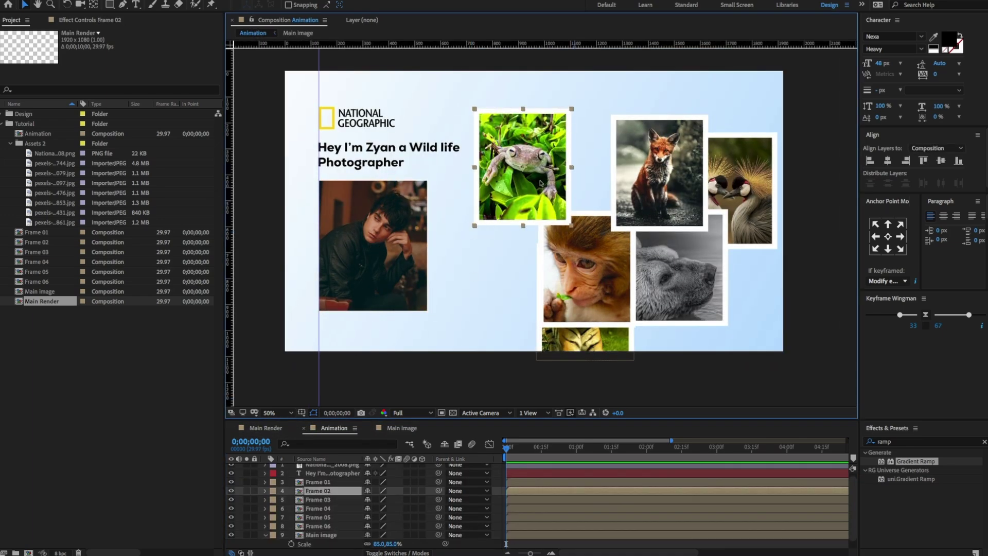
{"action": "left_click_drag", "start_coordinate": [656, 177], "coordinate": [626, 163]}
{"action": "left_click", "coordinate": [678, 268]}
{"action": "left_click_drag", "start_coordinate": [582, 272], "coordinate": [608, 266]}
{"action": "left_click_drag", "start_coordinate": [549, 318], "coordinate": [496, 285]}
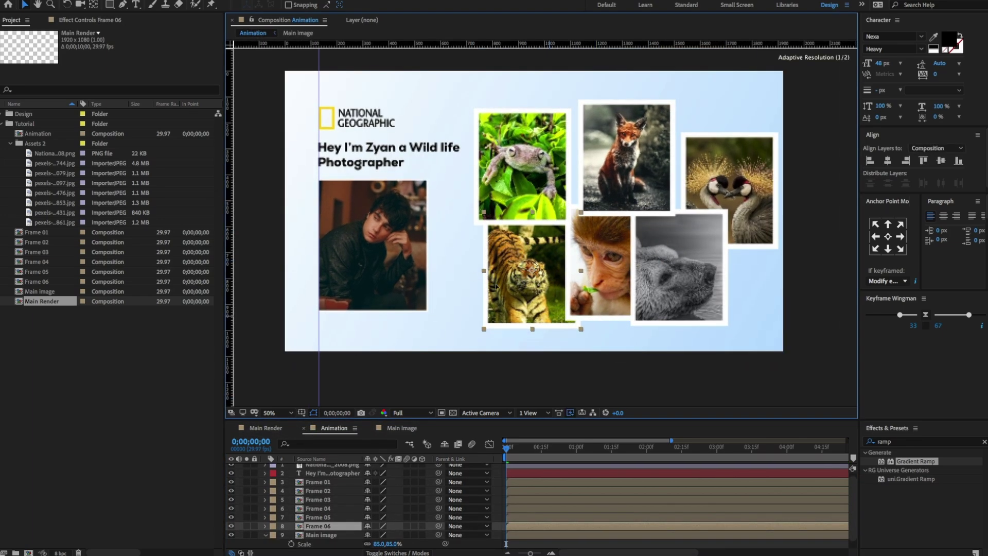
{"action": "left_click_drag", "start_coordinate": [681, 275], "coordinate": [702, 291]}
{"action": "left_click_drag", "start_coordinate": [733, 190], "coordinate": [728, 186]}
Enlarge the timeline panel to give the layers more room.
{"action": "scroll", "coordinate": [417, 496], "scroll_direction": "down", "scroll_amount": 2}
{"action": "left_click_drag", "start_coordinate": [412, 419], "coordinate": [422, 332]}
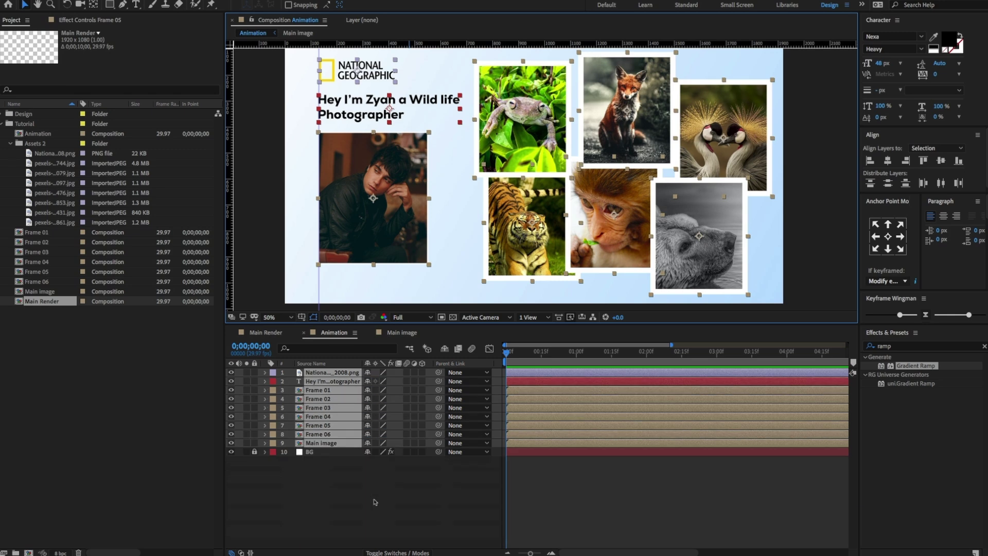
{"action": "right_click", "coordinate": [332, 439]}
Add a new camera to Animation using the 50mm preset.
{"action": "mouse_move", "coordinate": [361, 445]}
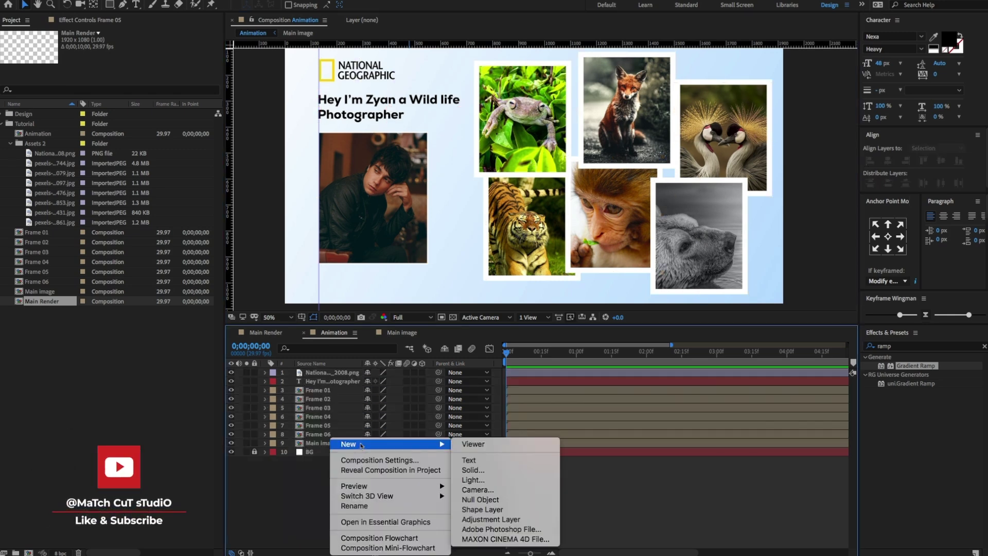
{"action": "left_click", "coordinate": [491, 487]}
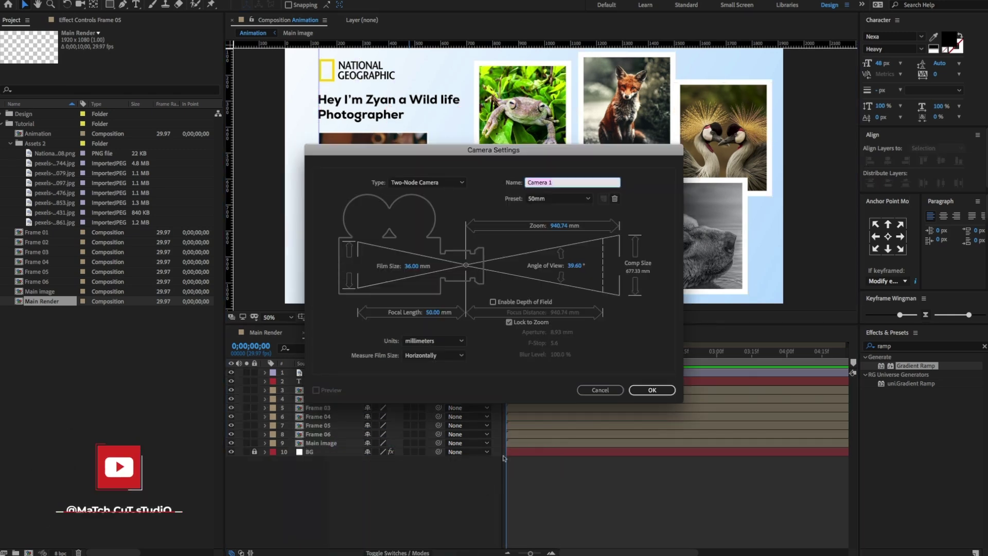
{"action": "left_click", "coordinate": [556, 198]}
{"action": "left_click", "coordinate": [540, 269]}
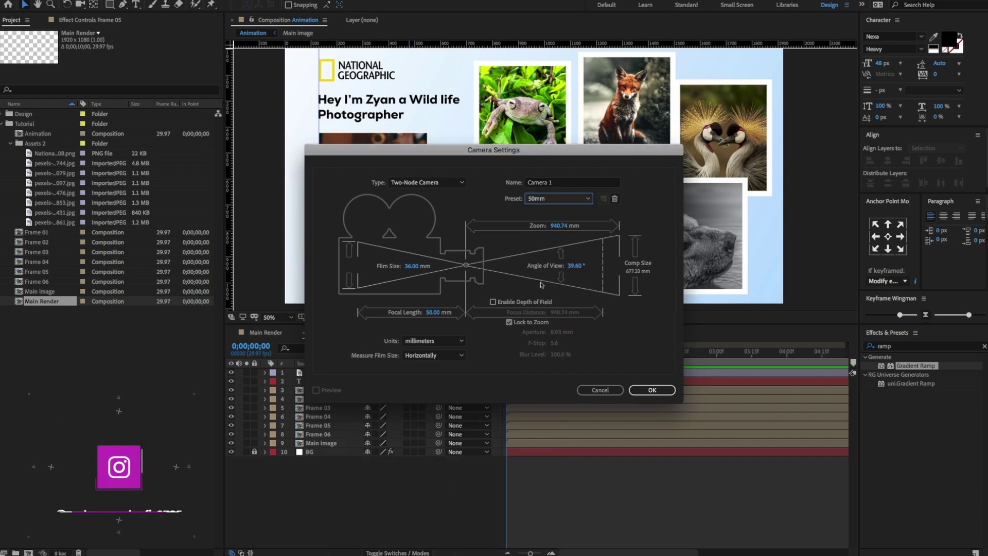
{"action": "left_click", "coordinate": [652, 390]}
Add a null object layer and name it Position.
{"action": "right_click", "coordinate": [336, 495]}
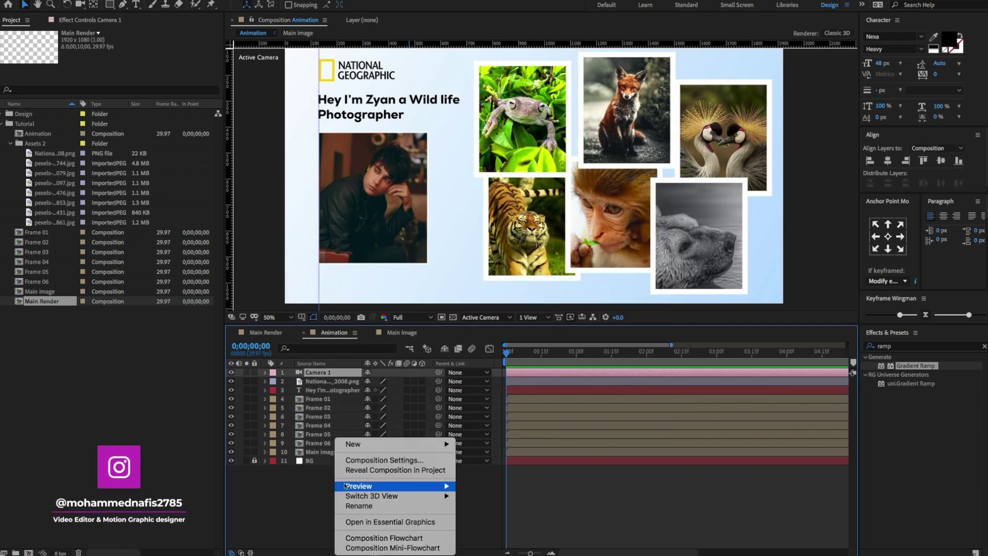
{"action": "mouse_move", "coordinate": [391, 443]}
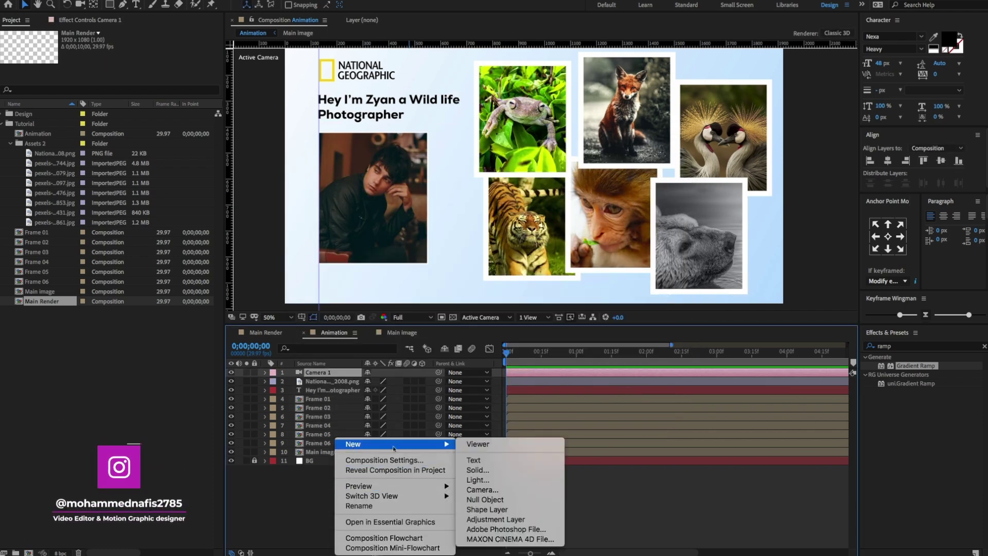
{"action": "left_click", "coordinate": [491, 500]}
{"action": "key", "text": "shift+Return"}
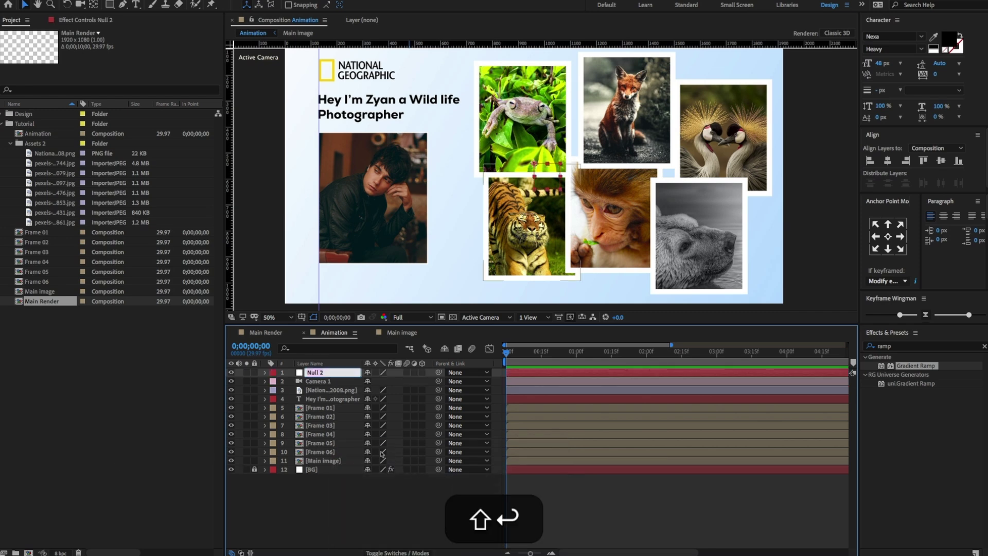
{"action": "type", "text": "Position"}
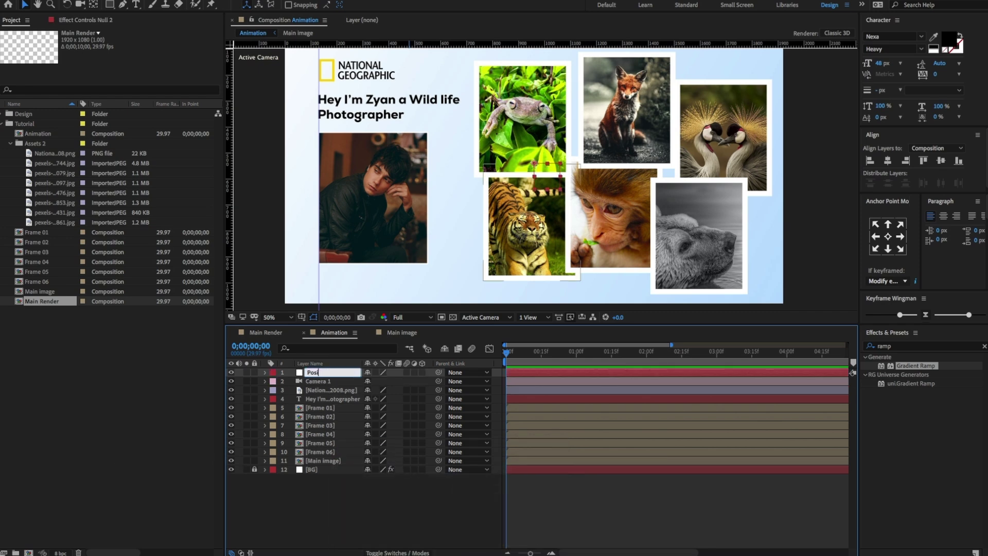
Confirm the name Position and make all layers in the composition 3D.
{"action": "left_click", "coordinate": [397, 515]}
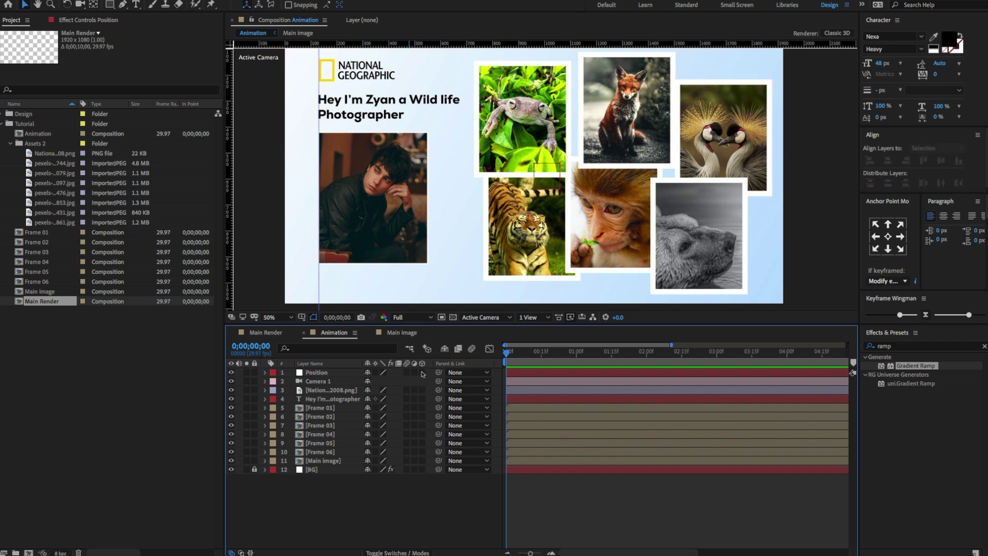
{"action": "key", "text": "ctrl+a"}
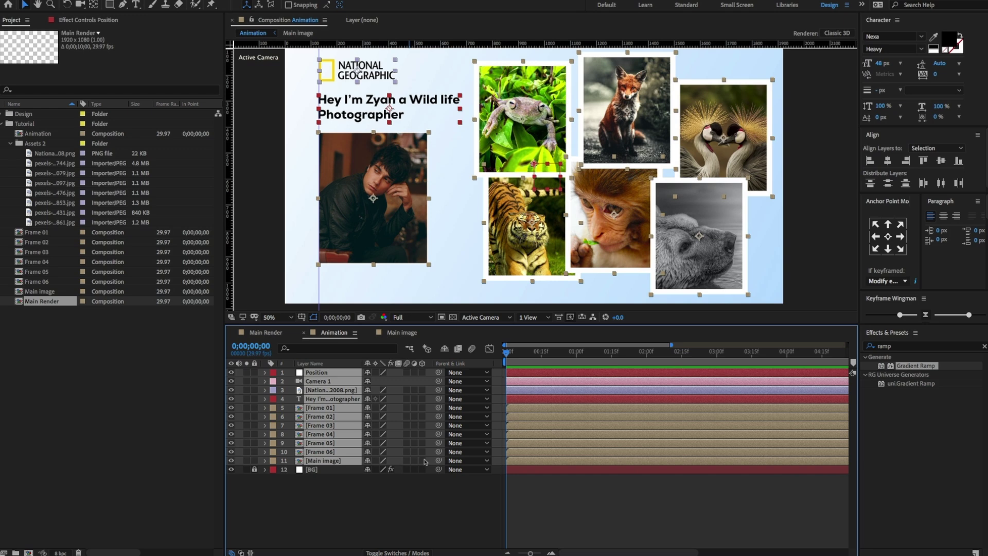
{"action": "left_click", "coordinate": [422, 460]}
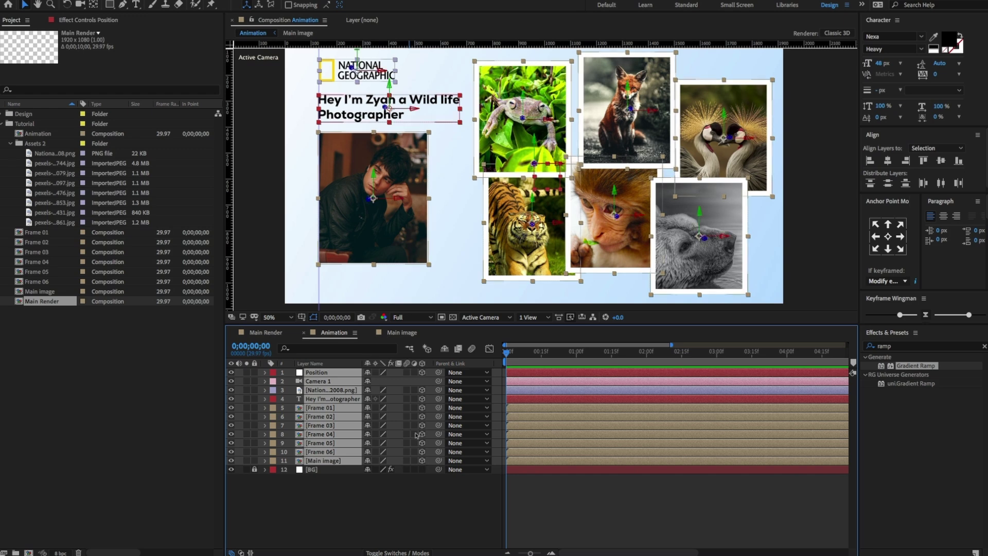
{"action": "left_click", "coordinate": [403, 486]}
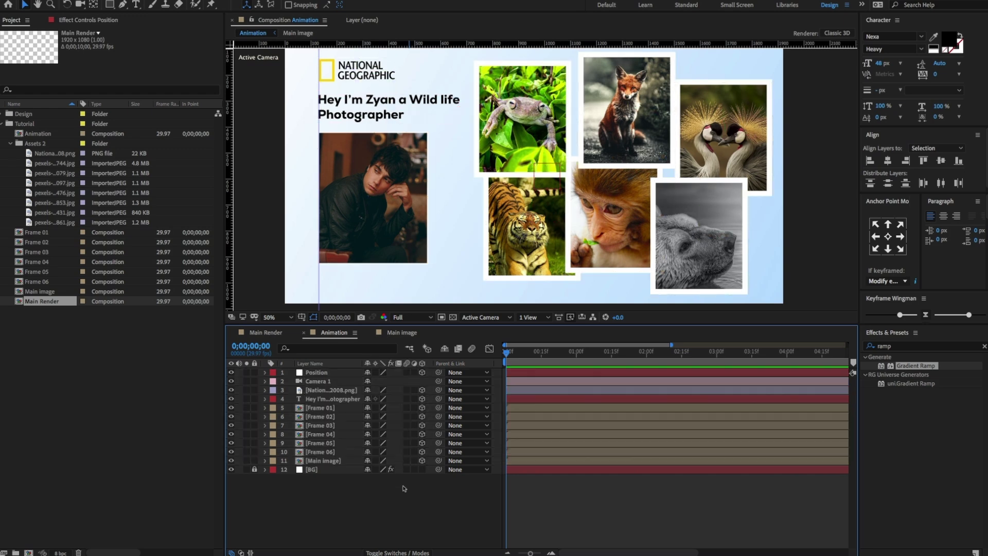
Parent Camera 1 to the Position null and set its Z position to -324.
{"action": "left_click", "coordinate": [330, 382]}
{"action": "left_click_drag", "start_coordinate": [437, 381], "coordinate": [334, 374]}
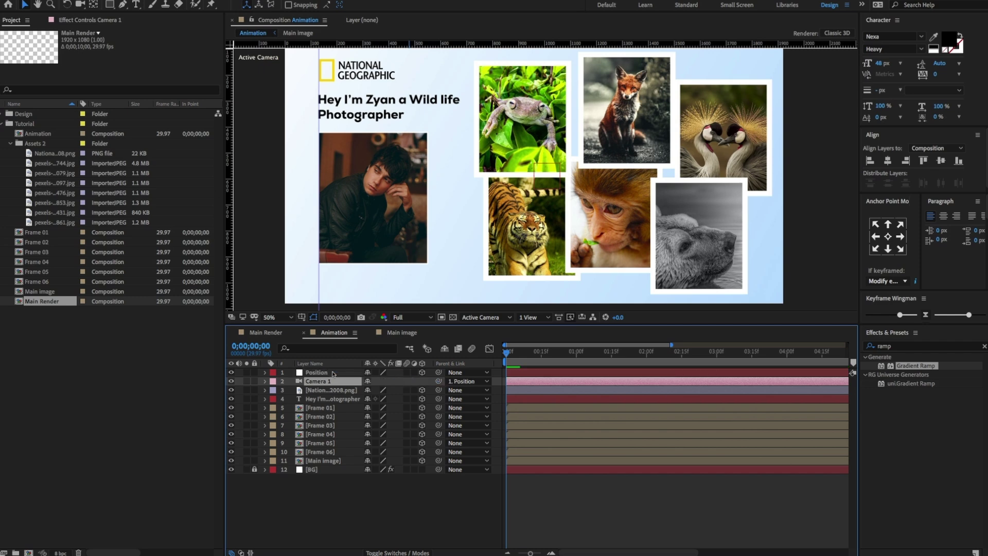
{"action": "left_click", "coordinate": [333, 374]}
{"action": "key", "text": "p"}
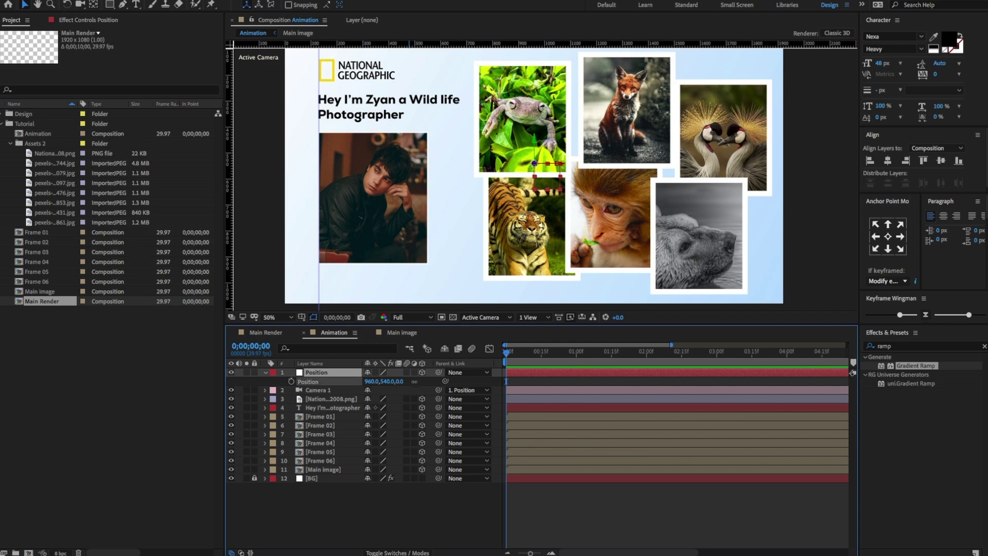
{"action": "left_click_drag", "start_coordinate": [414, 381], "coordinate": [307, 387]}
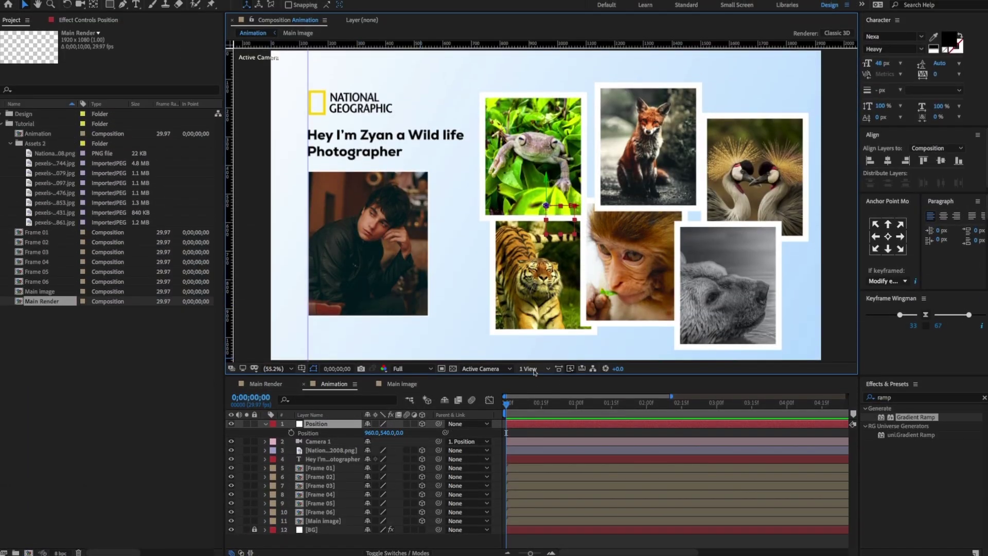
Switch the viewer to 2 Views, widen it, and show Custom View 1 on the left.
{"action": "left_click", "coordinate": [534, 373]}
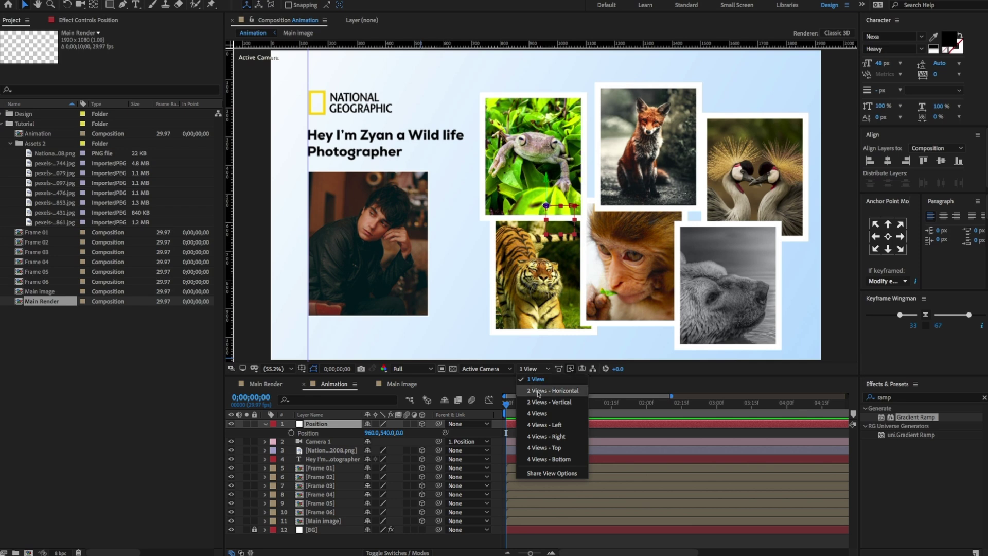
{"action": "left_click", "coordinate": [537, 394]}
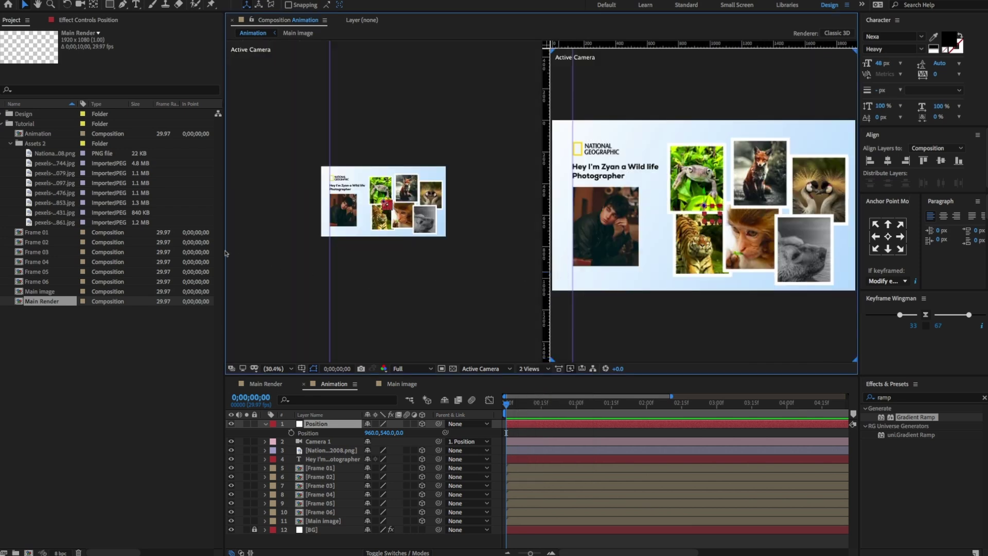
{"action": "left_click_drag", "start_coordinate": [225, 250], "coordinate": [140, 257]}
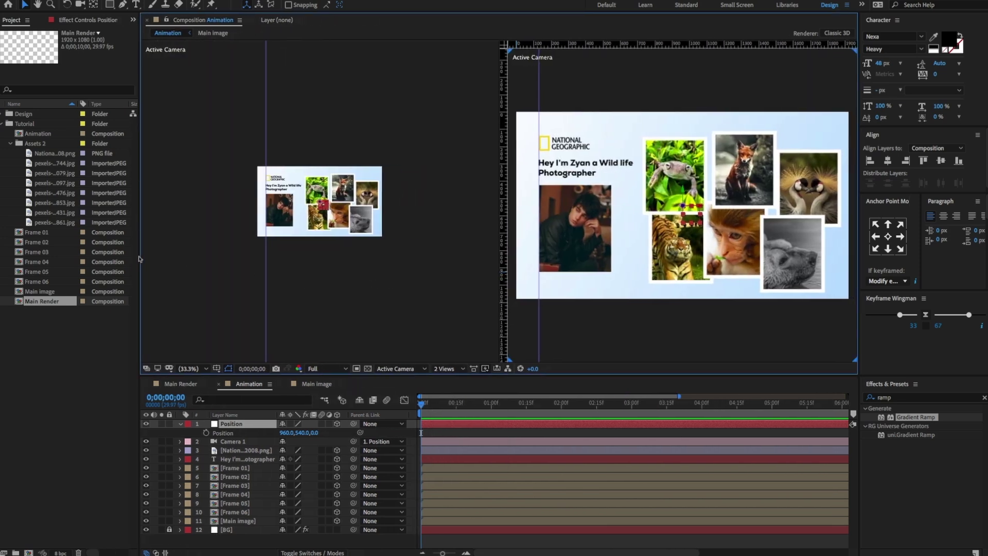
{"action": "left_click", "coordinate": [423, 329]}
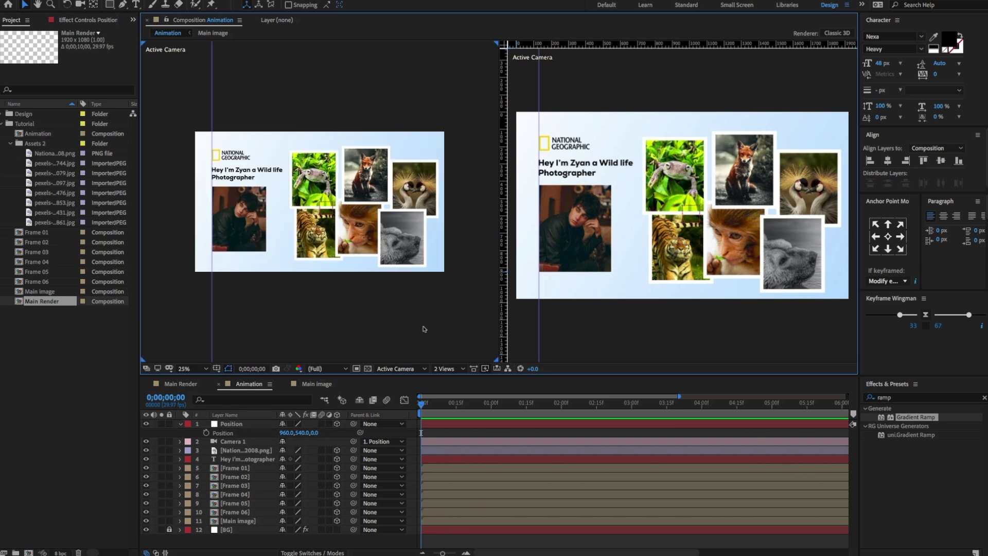
{"action": "left_click", "coordinate": [397, 369]}
{"action": "left_click", "coordinate": [403, 485]}
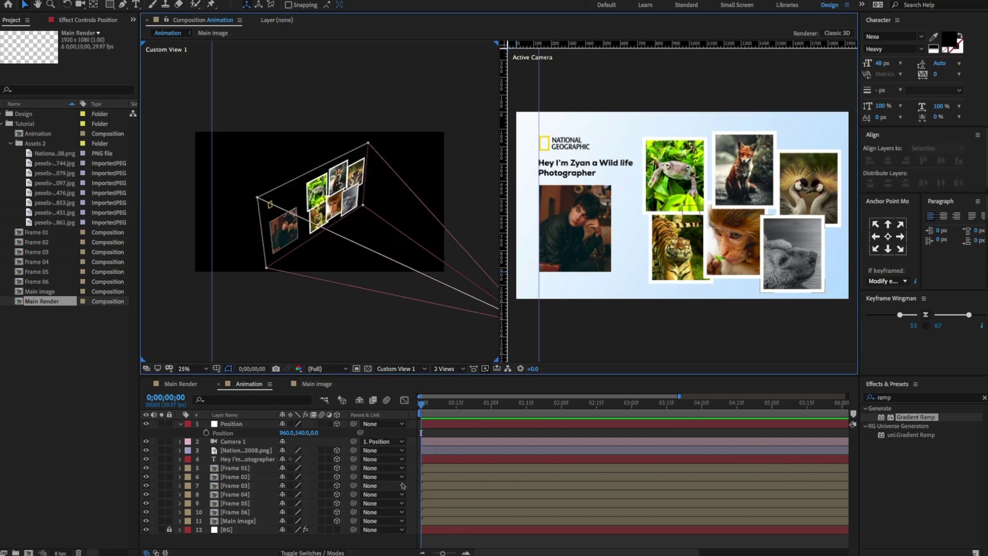
{"action": "left_click", "coordinate": [667, 197]}
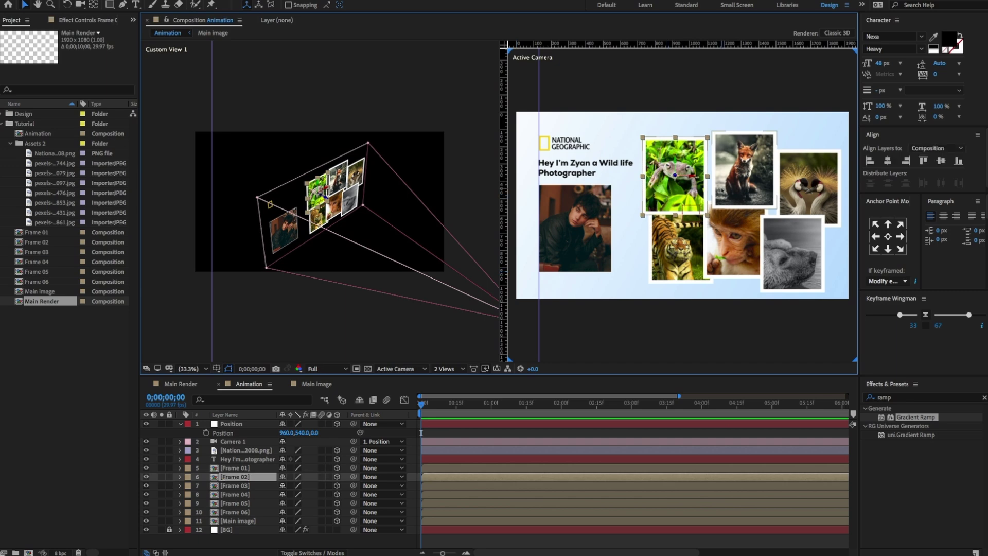
In Custom View 1, set the frog, fox, tiger and cranes frames at different depths.
{"action": "key", "text": "shift"}
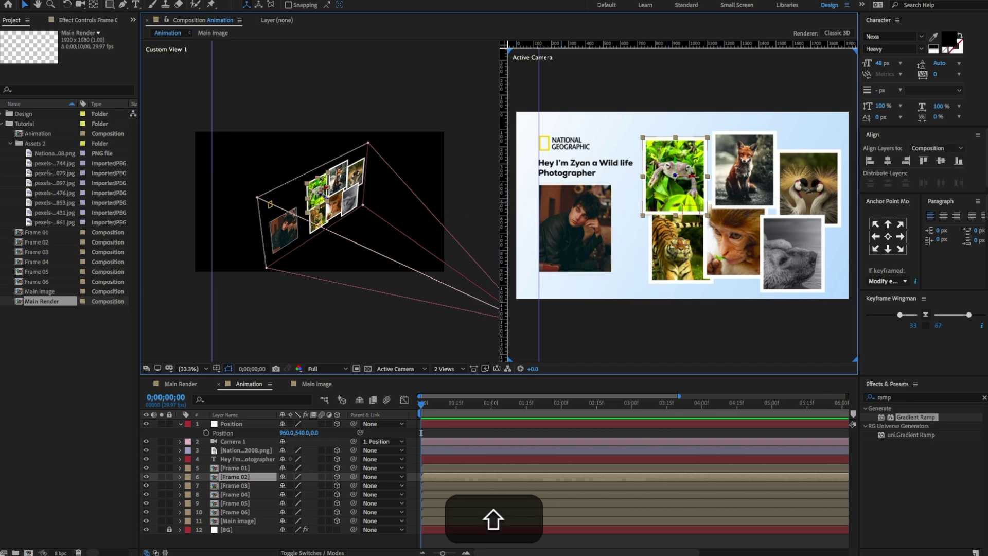
{"action": "left_click_drag", "start_coordinate": [324, 195], "coordinate": [173, 197]}
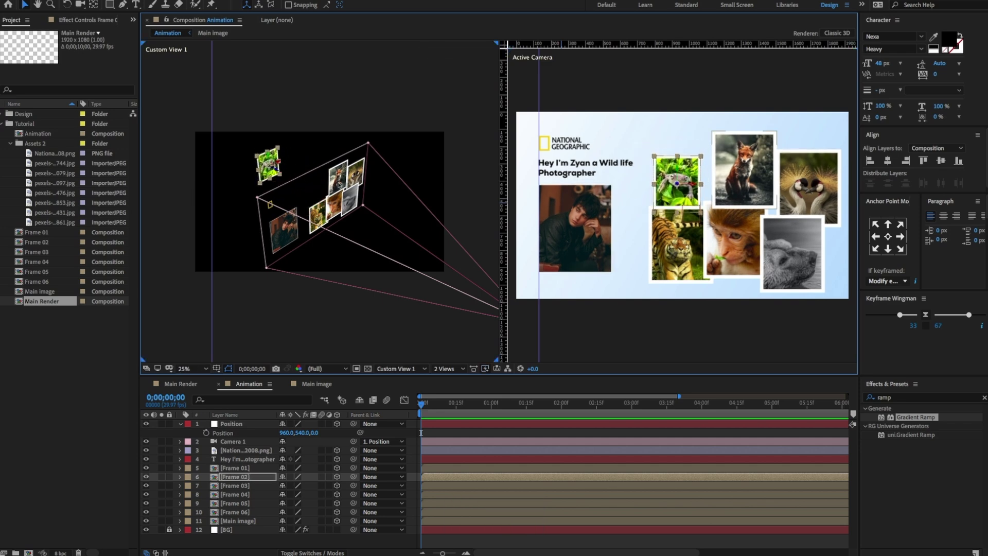
{"action": "left_click", "coordinate": [338, 184]}
{"action": "left_click_drag", "start_coordinate": [349, 186], "coordinate": [298, 169]}
{"action": "left_click", "coordinate": [357, 172]}
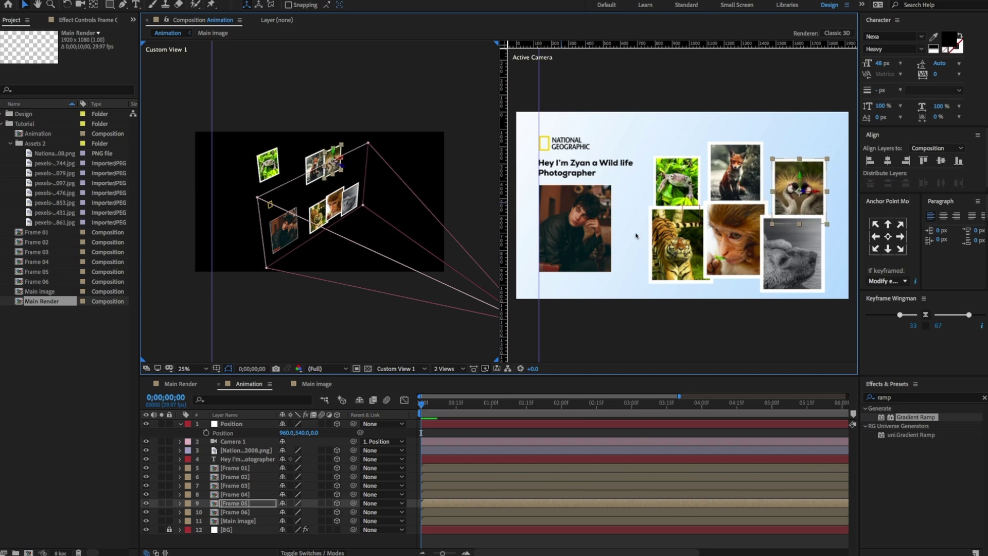
{"action": "left_click", "coordinate": [318, 217]}
{"action": "left_click_drag", "start_coordinate": [326, 223], "coordinate": [222, 247]}
{"action": "left_click", "coordinate": [314, 168]}
{"action": "left_click", "coordinate": [340, 151]}
{"action": "left_click_drag", "start_coordinate": [322, 176], "coordinate": [325, 153]}
{"action": "left_click", "coordinate": [351, 196]}
{"action": "left_click_drag", "start_coordinate": [358, 202], "coordinate": [343, 191]}
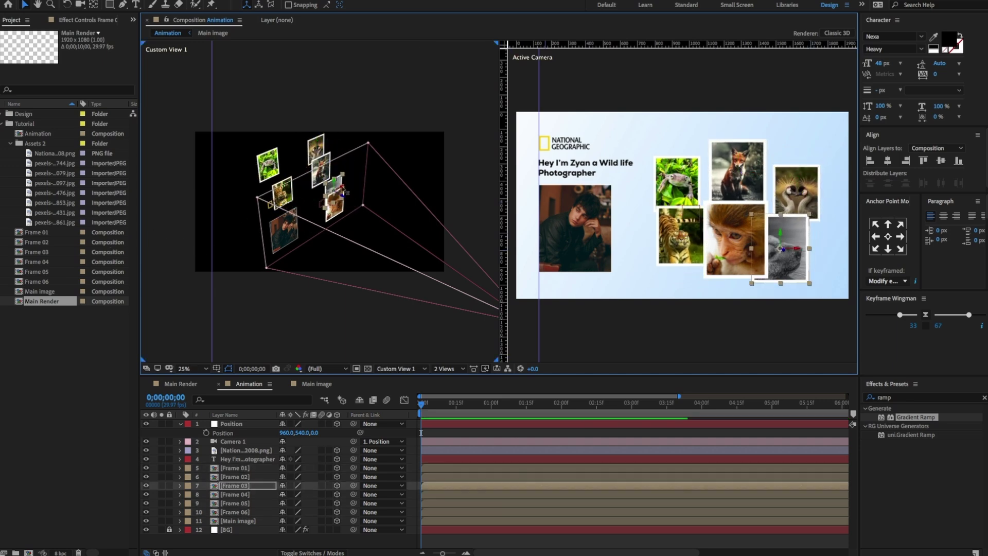
In Active Camera, reposition the seal, cranes, tiger and monkey frames in the collage.
{"action": "left_click_drag", "start_coordinate": [796, 249], "coordinate": [814, 248]}
{"action": "left_click", "coordinate": [796, 192]}
{"action": "left_click_drag", "start_coordinate": [797, 180], "coordinate": [797, 168]}
{"action": "left_click", "coordinate": [681, 238]}
{"action": "left_click_drag", "start_coordinate": [682, 226], "coordinate": [683, 238]}
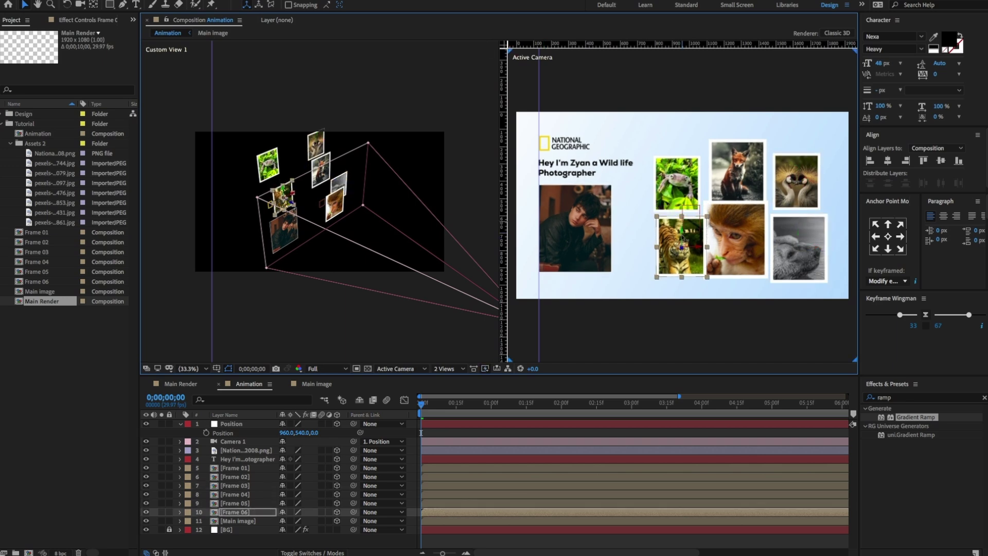
{"action": "left_click", "coordinate": [737, 234]}
{"action": "left_click_drag", "start_coordinate": [751, 240], "coordinate": [755, 240]}
{"action": "left_click", "coordinate": [798, 242]}
{"action": "left_click_drag", "start_coordinate": [815, 248], "coordinate": [818, 249]}
{"action": "left_click", "coordinate": [740, 234]}
{"action": "left_click_drag", "start_coordinate": [740, 225], "coordinate": [740, 229]}
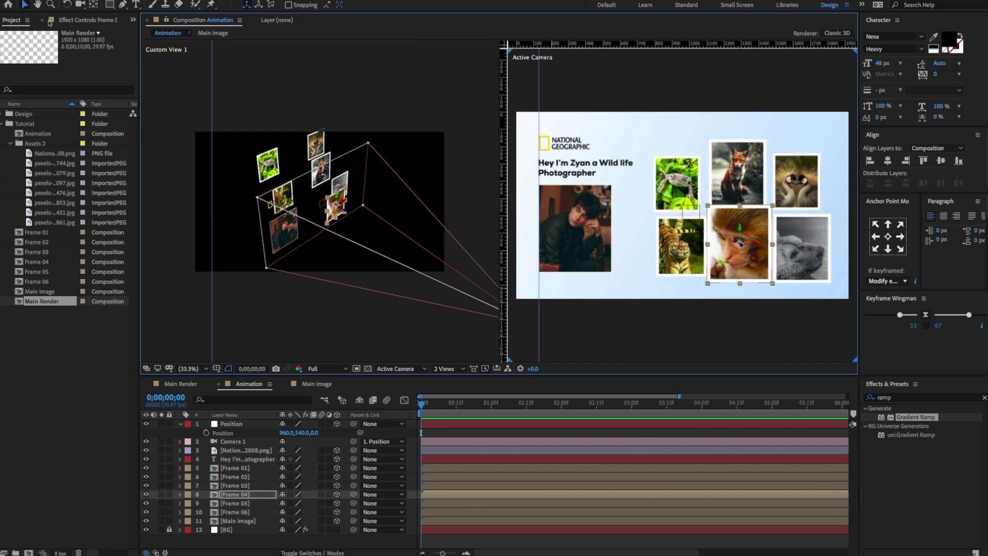
With the Rotation tool, tilt the frog, fox and cranes frames slightly.
{"action": "left_click", "coordinate": [67, 5]}
{"action": "left_click", "coordinate": [676, 180]}
{"action": "scroll", "coordinate": [676, 178], "scroll_direction": "up", "scroll_amount": 2}
{"action": "left_click_drag", "start_coordinate": [669, 142], "coordinate": [655, 146]}
{"action": "scroll", "coordinate": [673, 170], "scroll_direction": "down", "scroll_amount": 1}
{"action": "left_click", "coordinate": [711, 126]}
{"action": "left_click_drag", "start_coordinate": [714, 130], "coordinate": [726, 135]}
{"action": "left_click", "coordinate": [813, 167]}
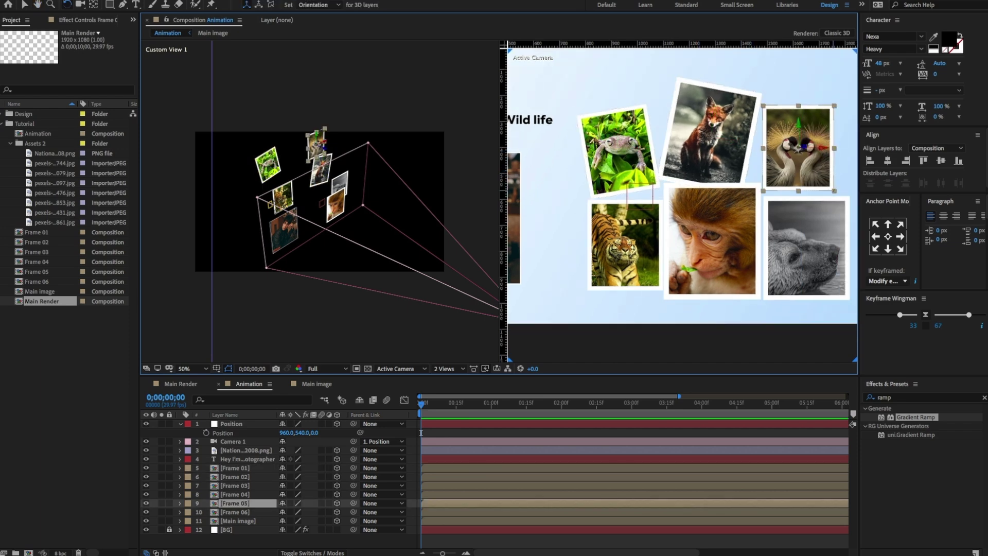
{"action": "left_click_drag", "start_coordinate": [834, 191], "coordinate": [837, 186]}
Tilt the tiger, monkey and seal frames slightly, then deselect all layers.
{"action": "left_click", "coordinate": [640, 264]}
{"action": "left_click_drag", "start_coordinate": [662, 289], "coordinate": [655, 295]}
{"action": "left_click", "coordinate": [736, 267]}
{"action": "left_click_drag", "start_coordinate": [760, 298], "coordinate": [765, 290]}
{"action": "left_click", "coordinate": [823, 272]}
{"action": "left_click_drag", "start_coordinate": [849, 299], "coordinate": [844, 304]}
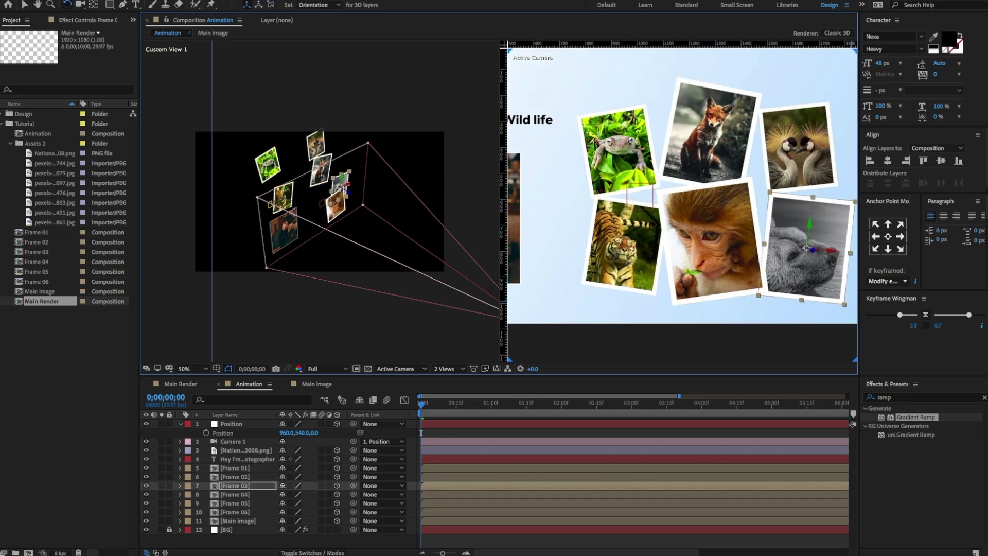
{"action": "scroll", "coordinate": [806, 249], "scroll_direction": "down", "scroll_amount": 2}
{"action": "left_click", "coordinate": [378, 318]}
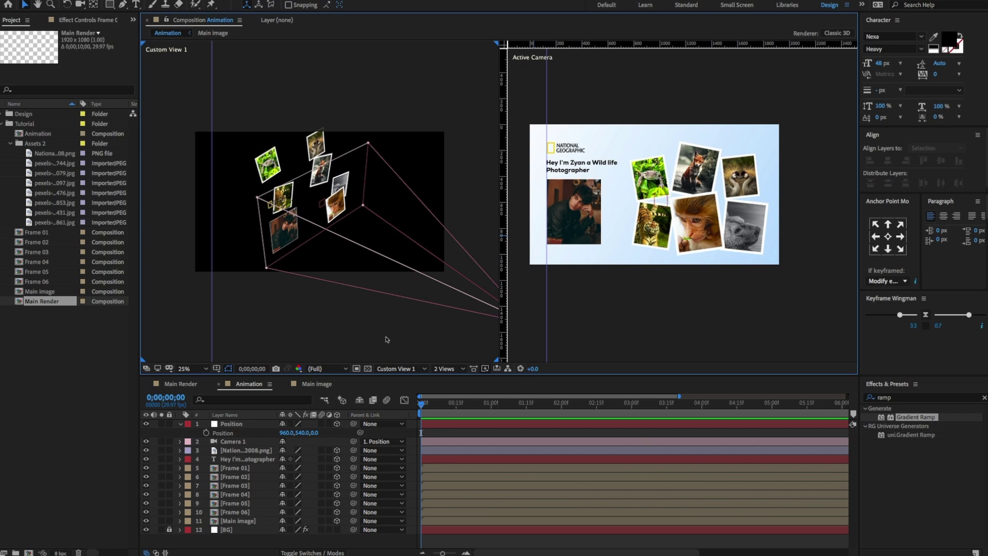
Switch the left view to Top and push the seal frame further back.
{"action": "left_click", "coordinate": [396, 368]}
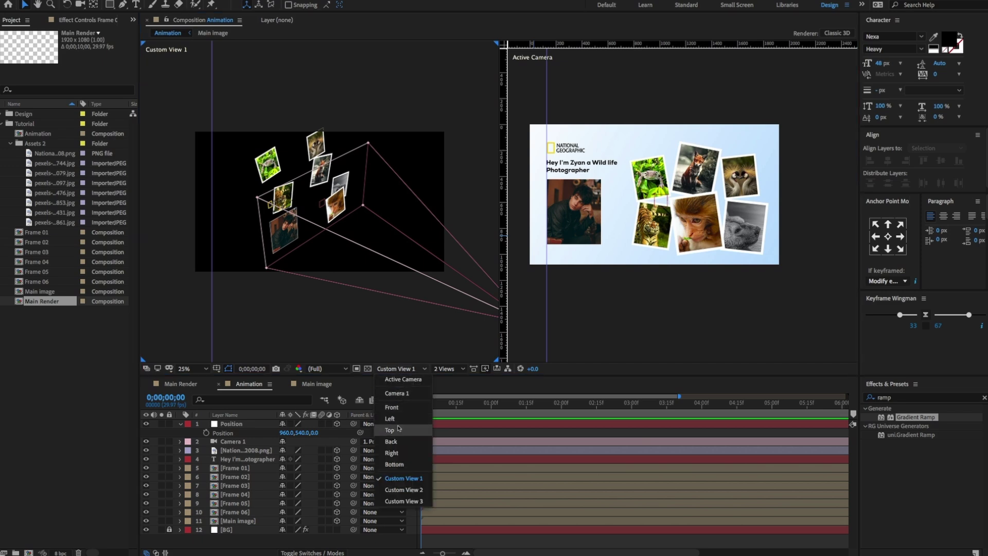
{"action": "left_click", "coordinate": [391, 397]}
{"action": "scroll", "coordinate": [378, 205], "scroll_direction": "down", "scroll_amount": 1}
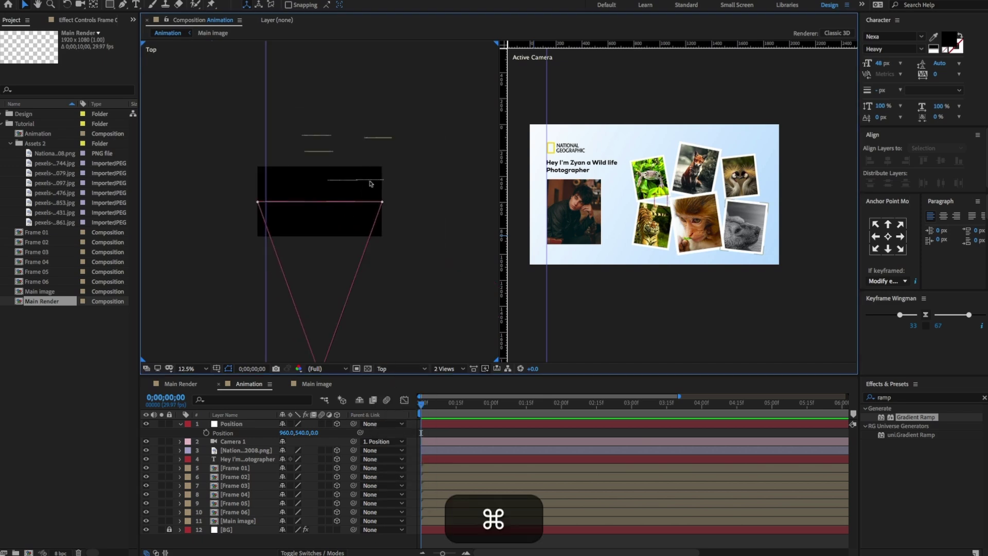
{"action": "left_click", "coordinate": [371, 179]}
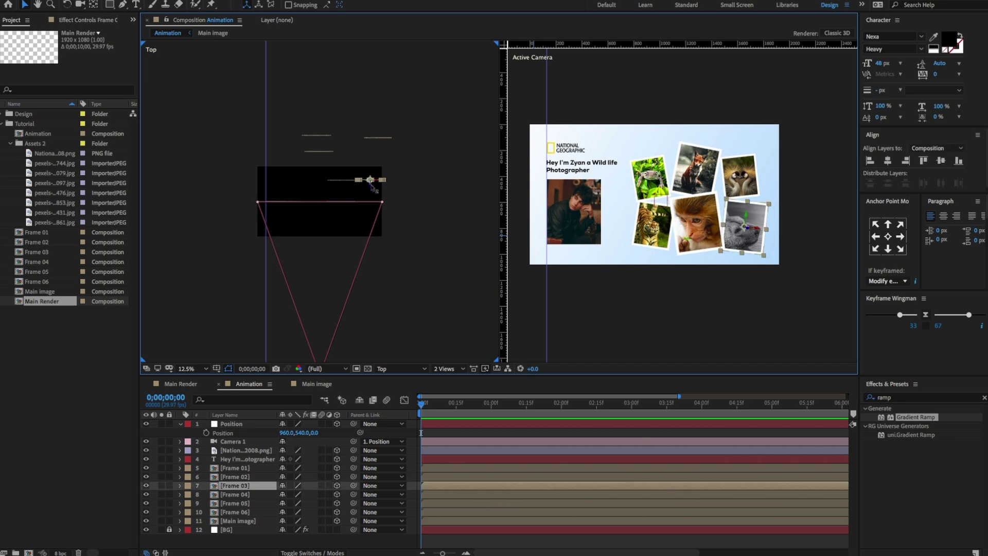
{"action": "left_click_drag", "start_coordinate": [371, 182], "coordinate": [378, 160]}
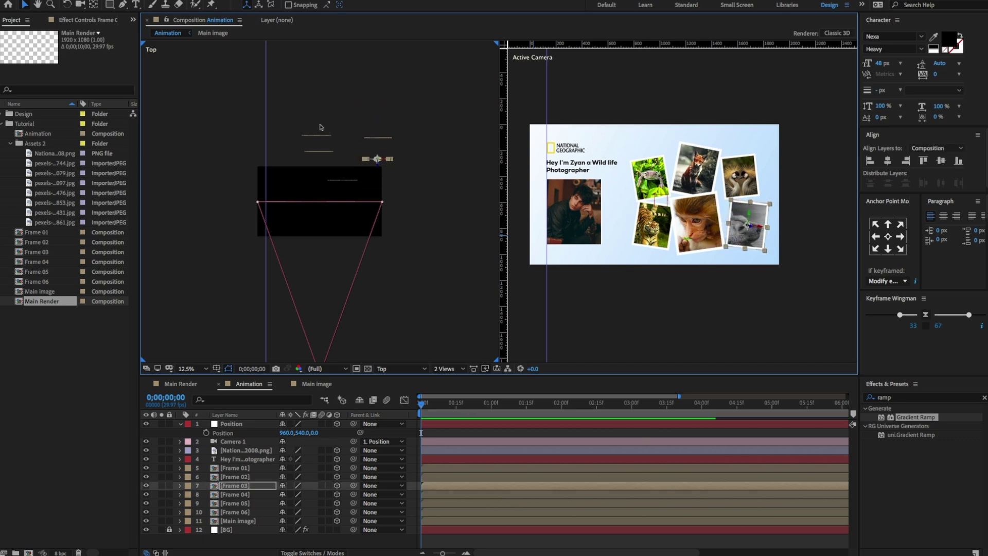
Adjust the depth of the frog, cranes, tiger, fox and monkey frames from above.
{"action": "left_click_drag", "start_coordinate": [288, 105], "coordinate": [369, 148]}
{"action": "left_click_drag", "start_coordinate": [378, 144], "coordinate": [389, 122]}
{"action": "left_click", "coordinate": [397, 106]}
{"action": "left_click_drag", "start_coordinate": [319, 151], "coordinate": [319, 127]}
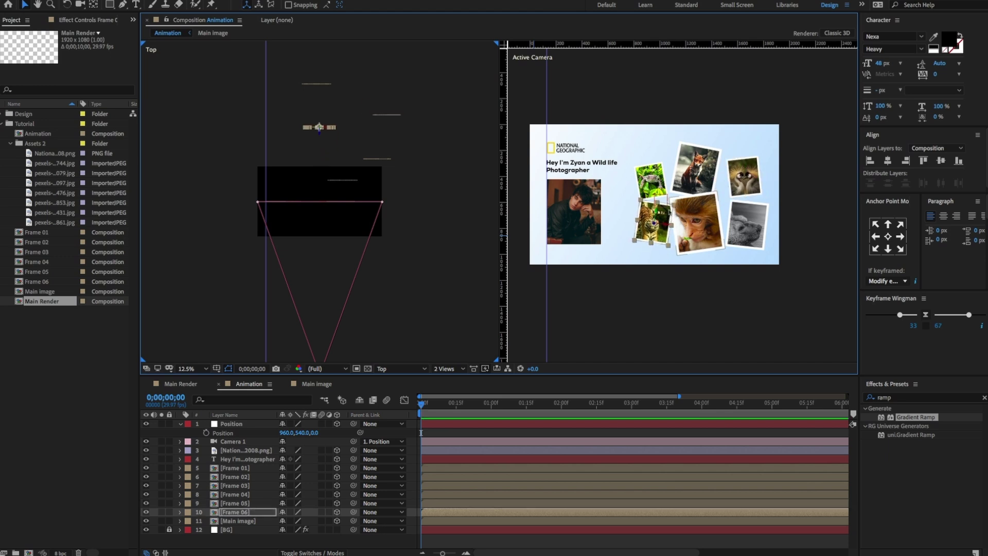
{"action": "left_click_drag", "start_coordinate": [342, 181], "coordinate": [379, 148]}
{"action": "left_click", "coordinate": [377, 158]}
{"action": "left_click", "coordinate": [342, 171]}
{"action": "left_click", "coordinate": [341, 201]}
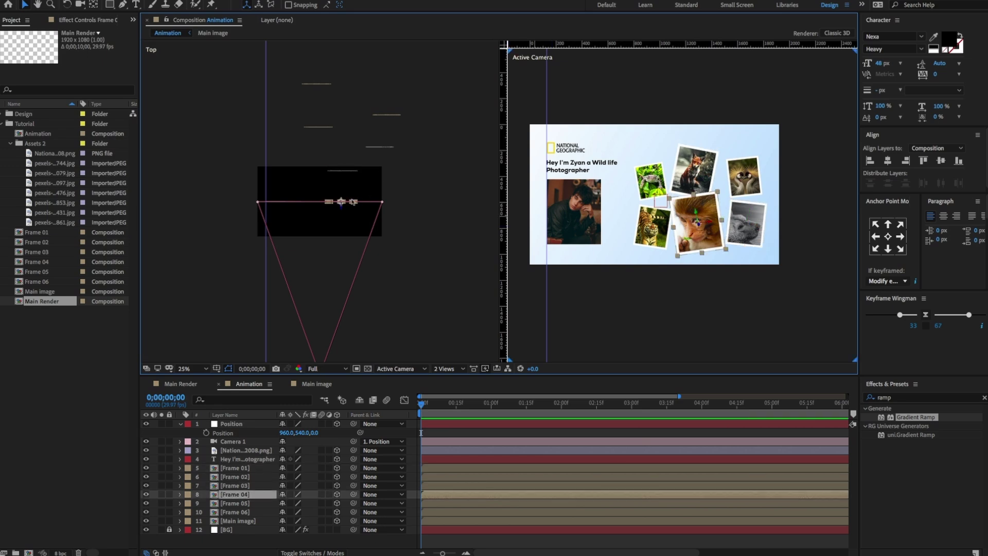
{"action": "left_click_drag", "start_coordinate": [341, 201], "coordinate": [353, 191]}
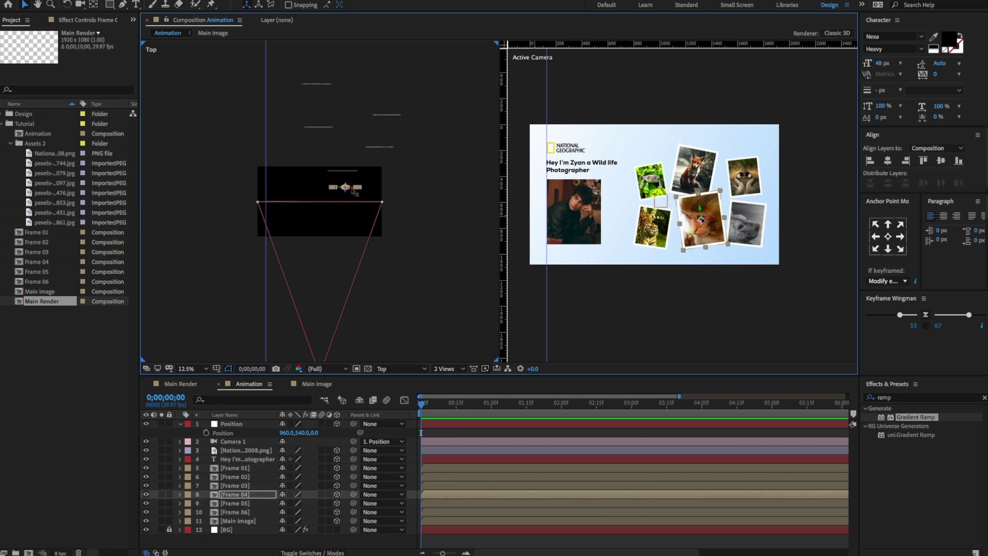
Return the viewer to a single Active Camera view and collapse Position's properties.
{"action": "left_click", "coordinate": [449, 369]}
{"action": "left_click", "coordinate": [448, 356]}
{"action": "scroll", "coordinate": [460, 255], "scroll_direction": "up", "scroll_amount": 2}
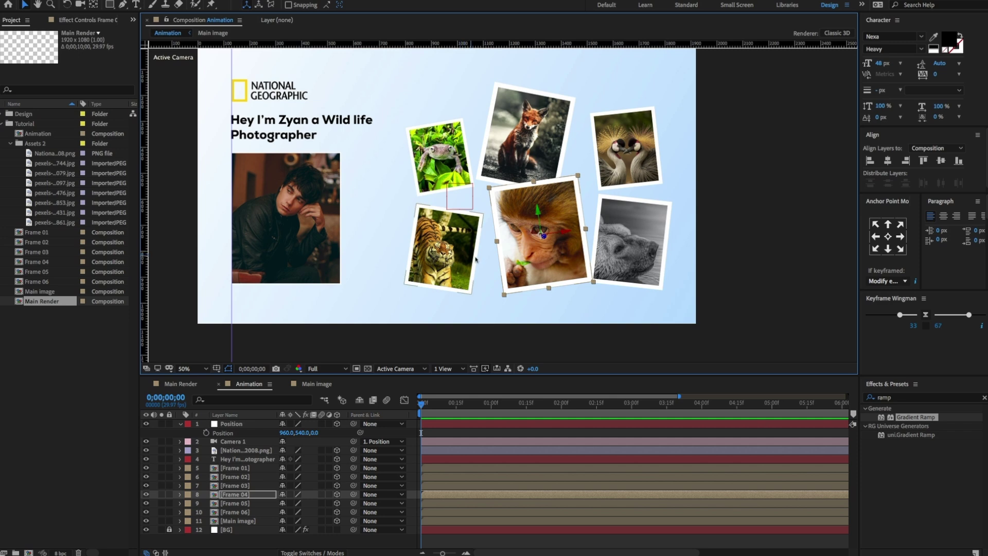
{"action": "left_click", "coordinate": [181, 425]}
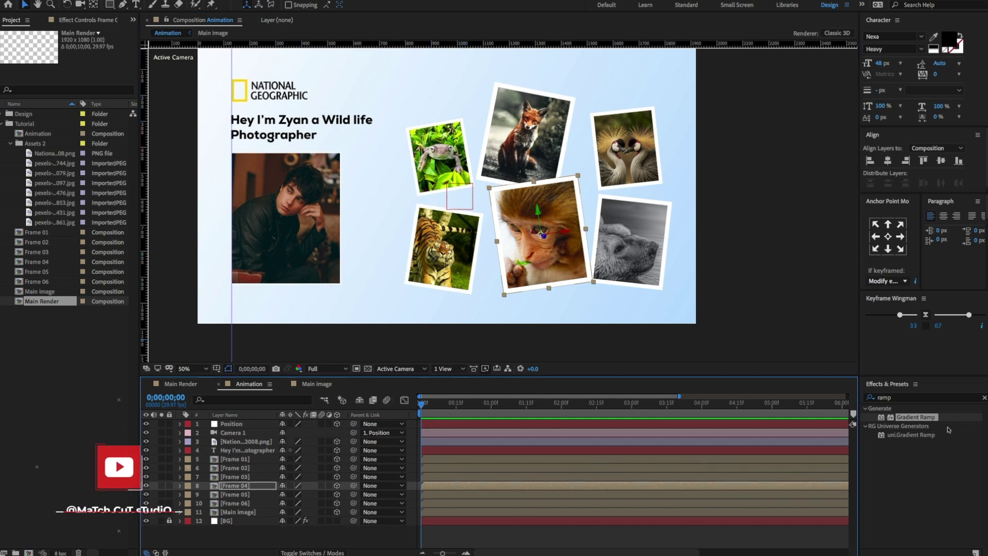
Add a Drop Shadow to the monkey photo frame with distance 45, softness 350, direction 225°.
{"action": "left_click", "coordinate": [918, 397]}
{"action": "type", "text": "drop"}
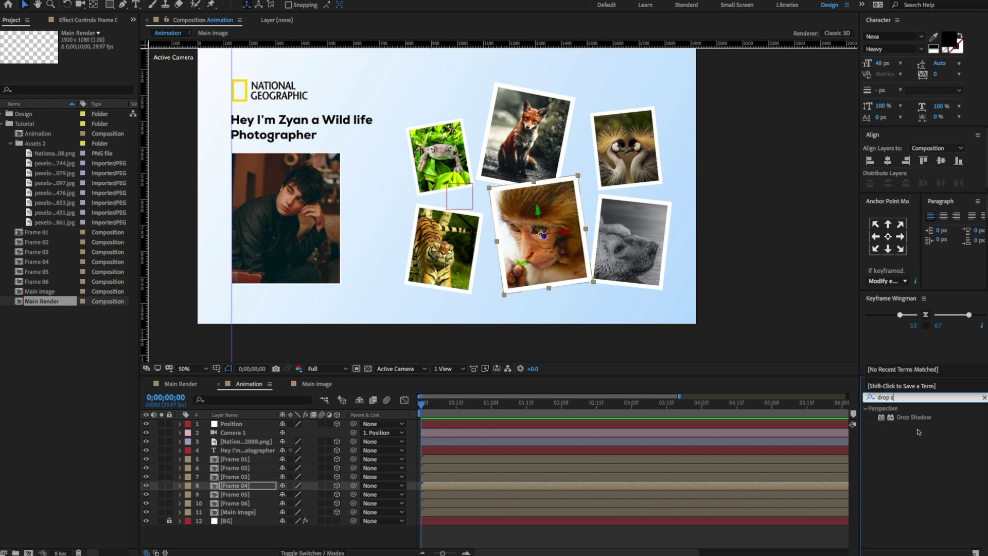
{"action": "type", "text": " s"}
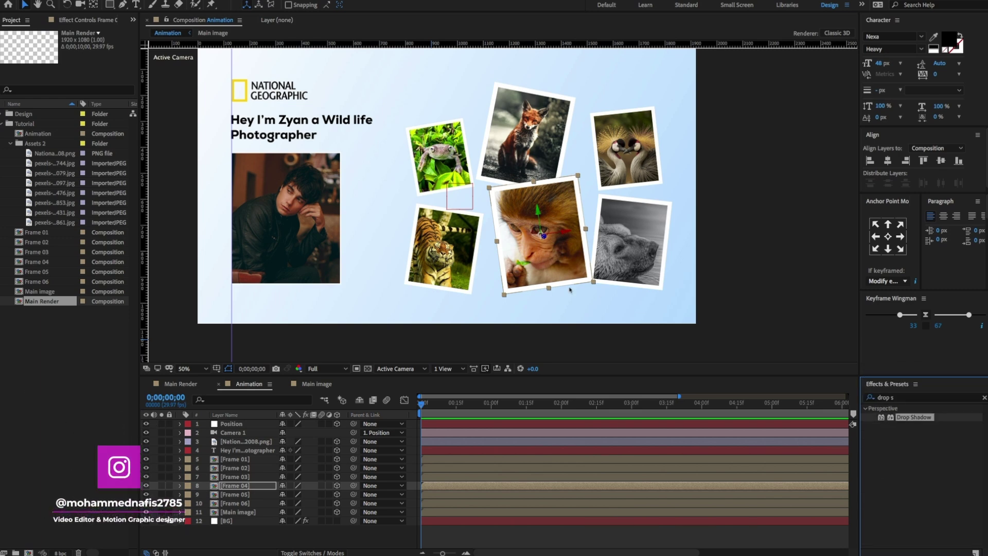
{"action": "left_click_drag", "start_coordinate": [915, 419], "coordinate": [247, 485]}
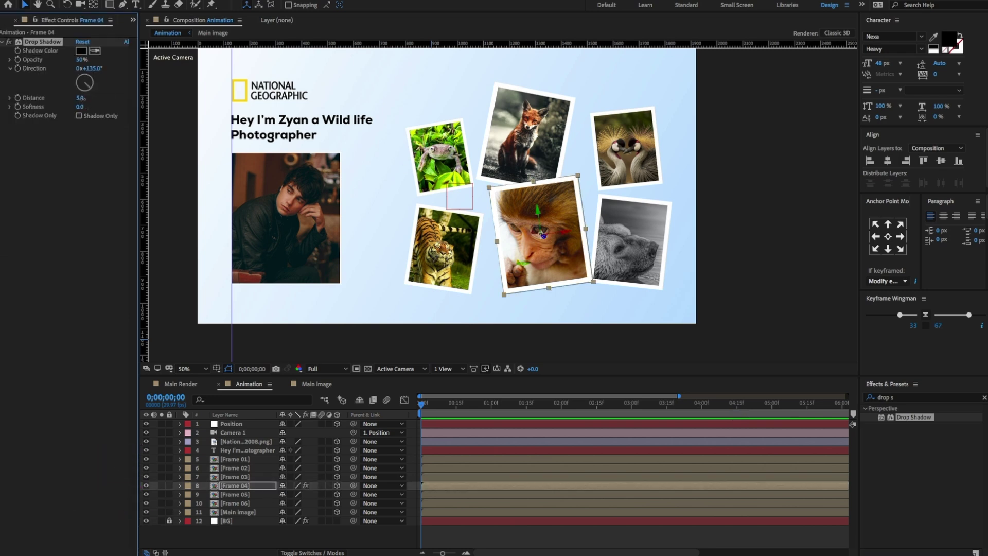
{"action": "left_click_drag", "start_coordinate": [81, 98], "coordinate": [98, 96]}
{"action": "left_click", "coordinate": [83, 98]}
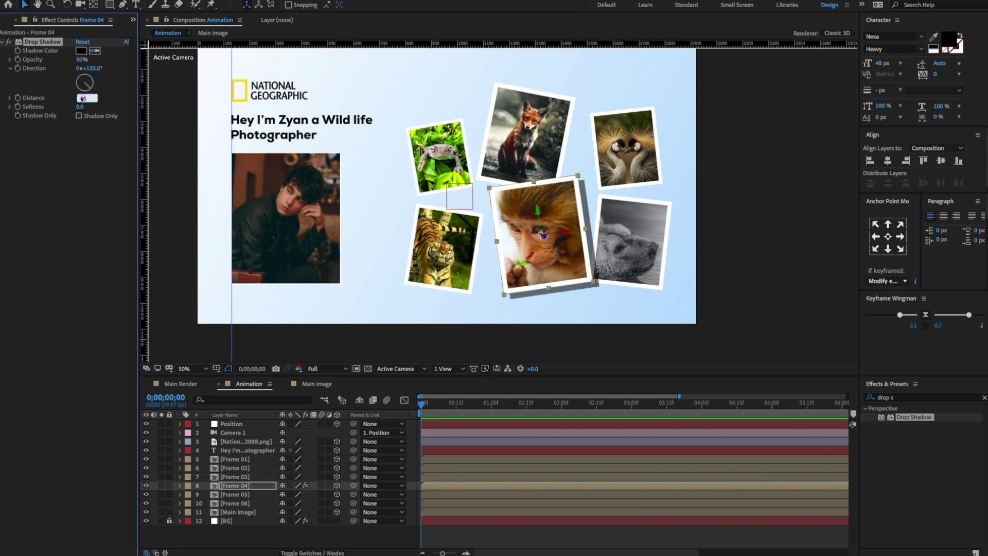
{"action": "key", "text": "Return"}
{"action": "left_click", "coordinate": [88, 106]}
{"action": "type", "text": "350"}
{"action": "key", "text": "Return"}
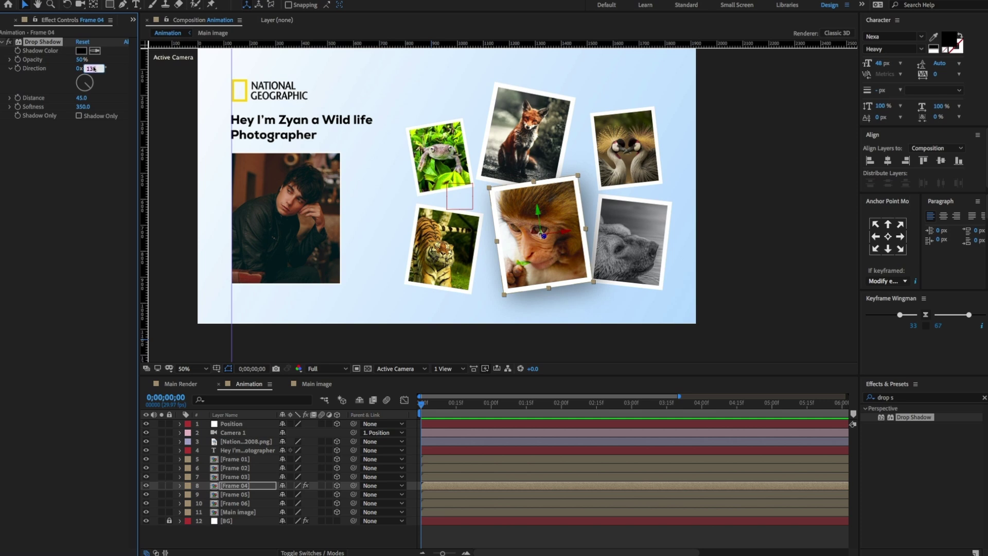
{"action": "key", "text": "Return"}
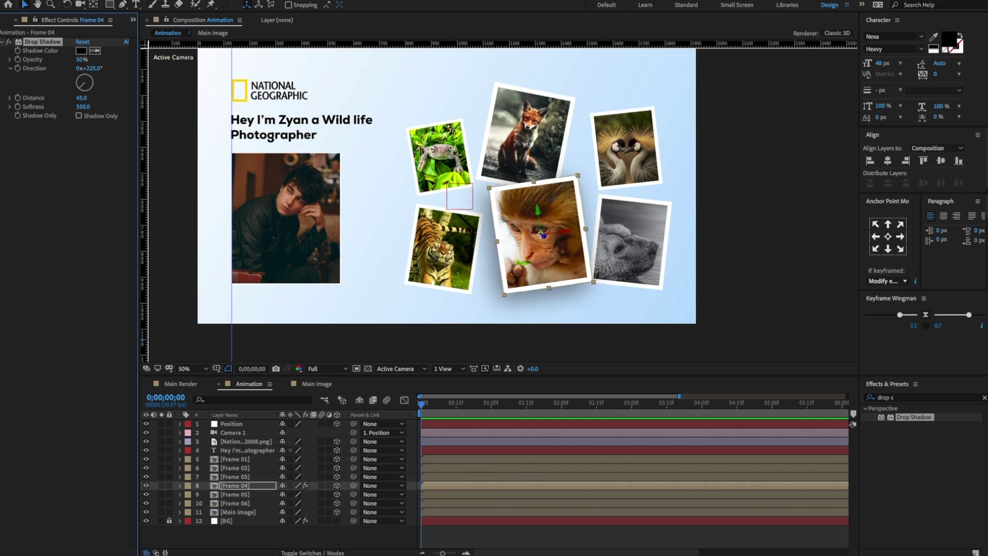
Copy the Drop Shadow and paste it onto the Frame 01 through Main image layers.
{"action": "key", "text": "super"}
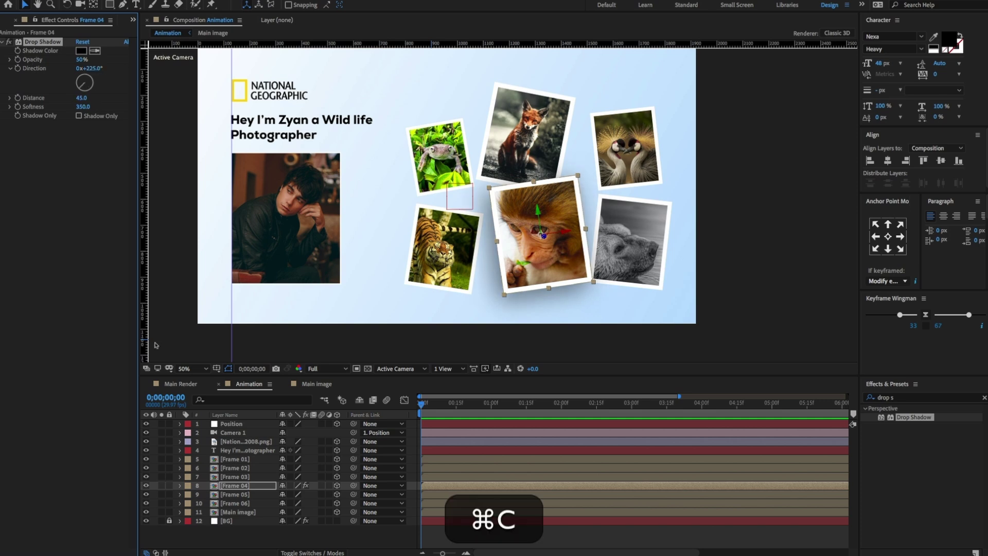
{"action": "left_click", "coordinate": [243, 459]}
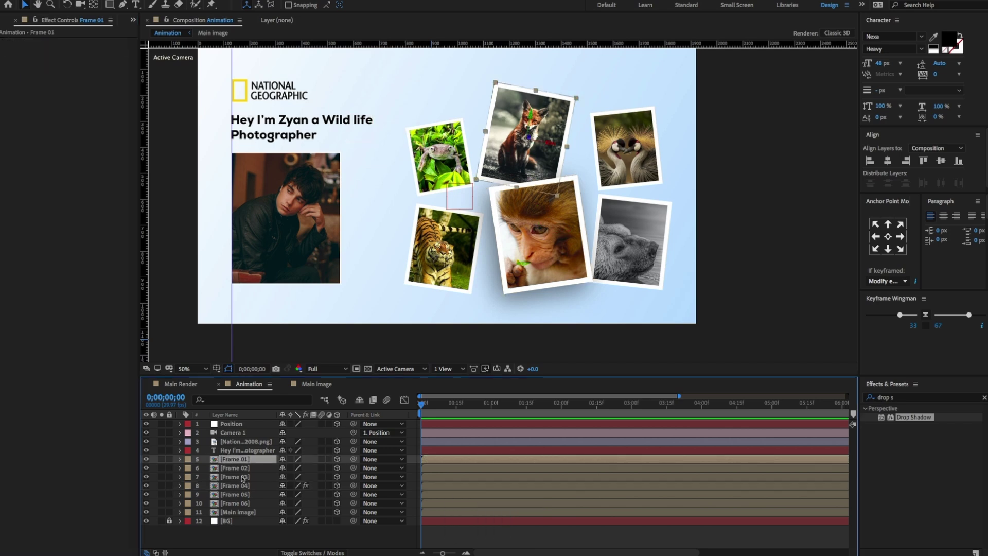
{"action": "key", "text": "shift"}
{"action": "left_click", "coordinate": [241, 513], "text": "shift"}
{"action": "key", "text": "super+v"}
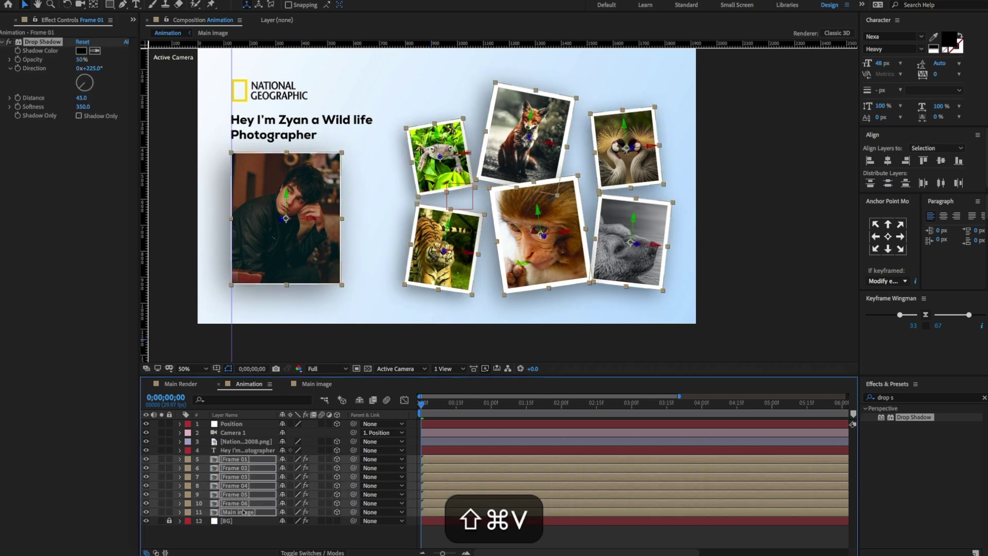
{"action": "left_click", "coordinate": [226, 425]}
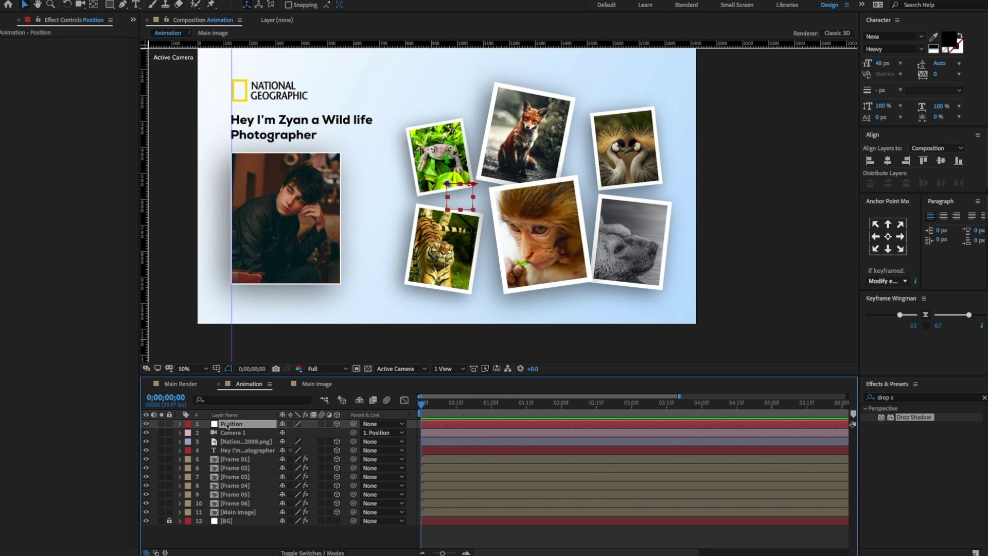
Keyframe the Position null from Z 4574 at frame 0 to its resting position at 2 seconds.
{"action": "key", "text": "p"}
{"action": "key", "text": "alt+shift+p"}
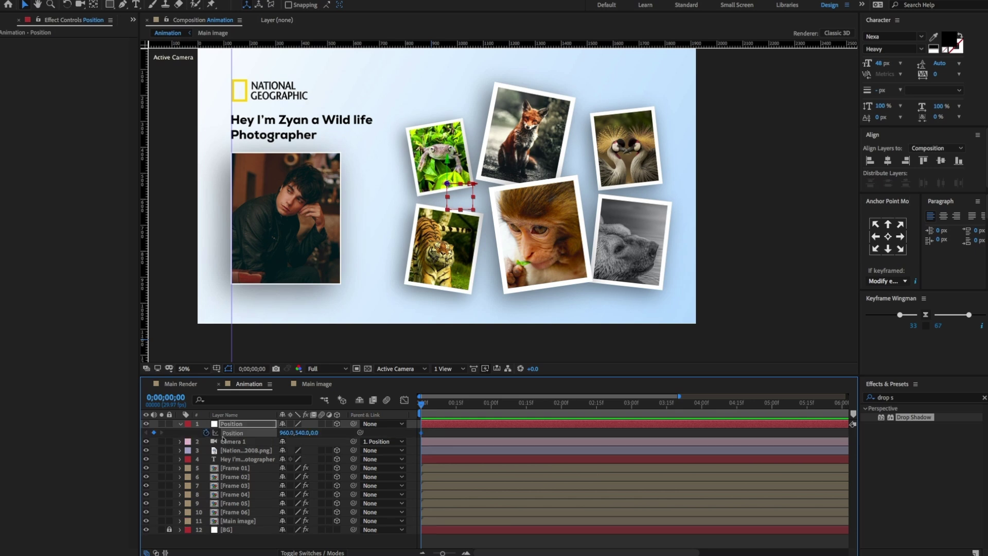
{"action": "left_click_drag", "start_coordinate": [422, 435], "coordinate": [448, 435]}
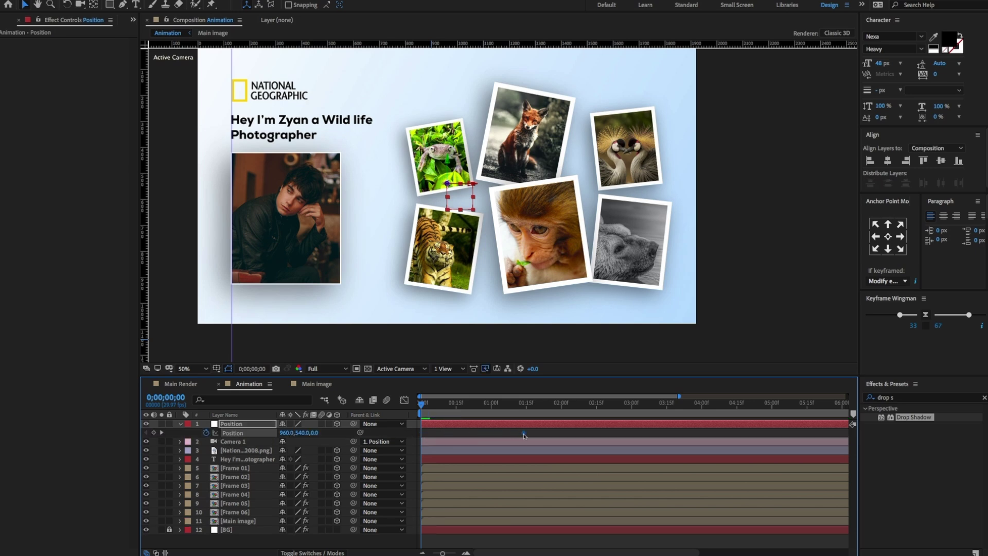
{"action": "left_click_drag", "start_coordinate": [524, 435], "coordinate": [568, 436]}
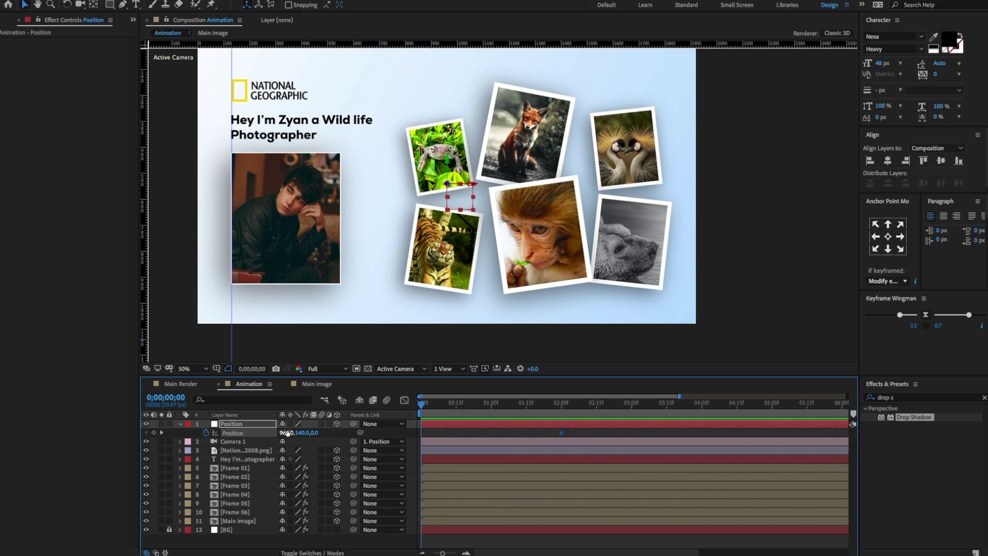
{"action": "left_click_drag", "start_coordinate": [315, 432], "coordinate": [412, 466]}
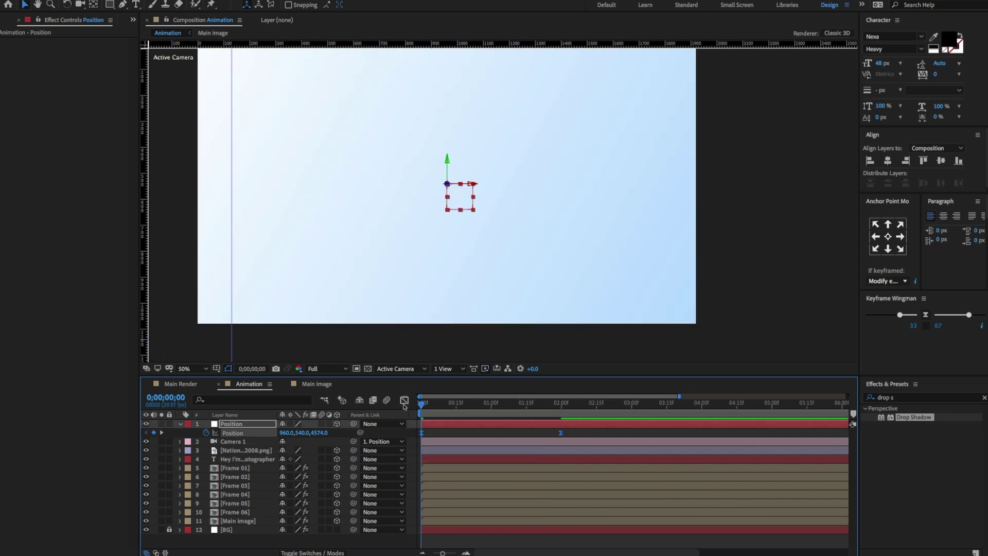
Ease both Position keyframes in the Graph Editor so the push-in eases into the stop, then preview.
{"action": "left_click", "coordinate": [405, 400]}
{"action": "left_click_drag", "start_coordinate": [606, 511], "coordinate": [433, 520]}
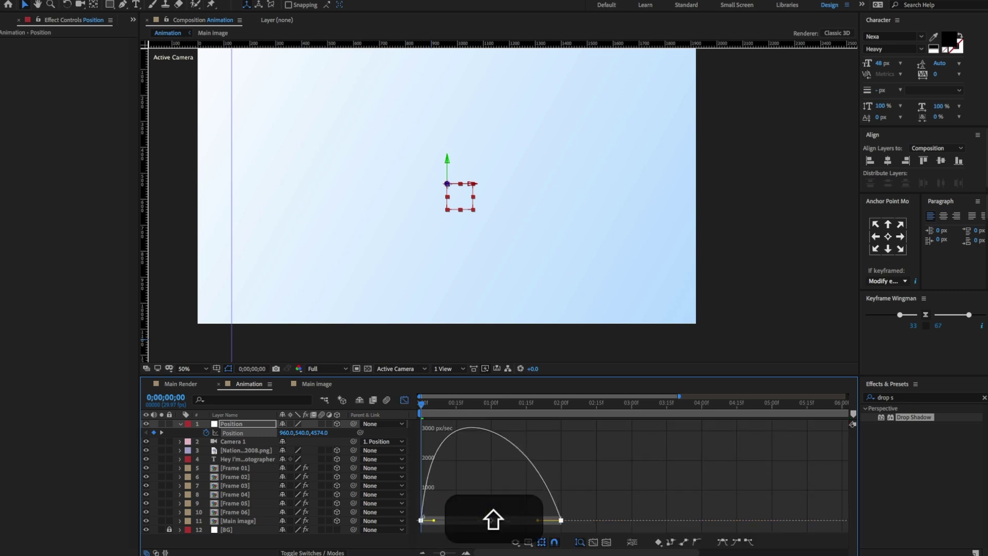
{"action": "left_click_drag", "start_coordinate": [537, 521], "coordinate": [435, 524]}
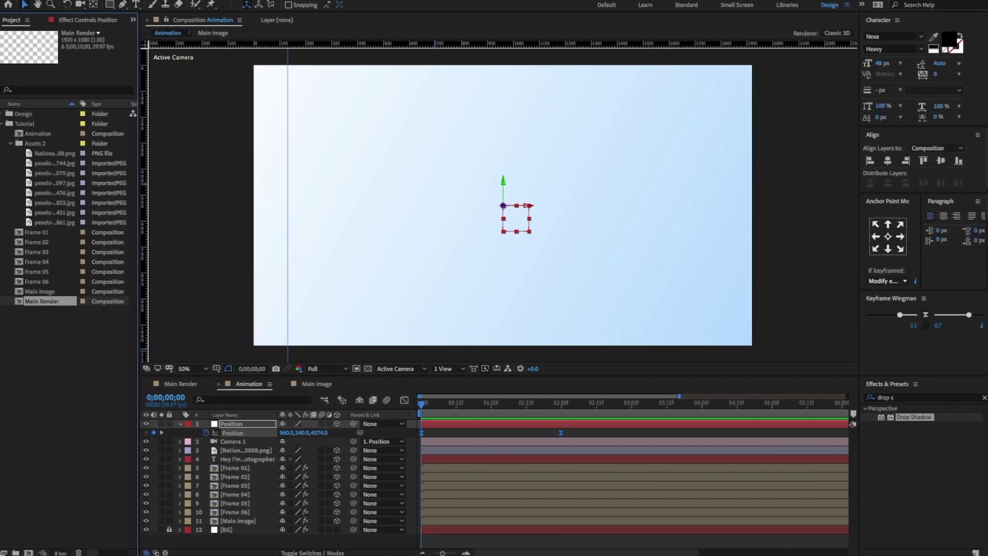
{"action": "key", "text": "space"}
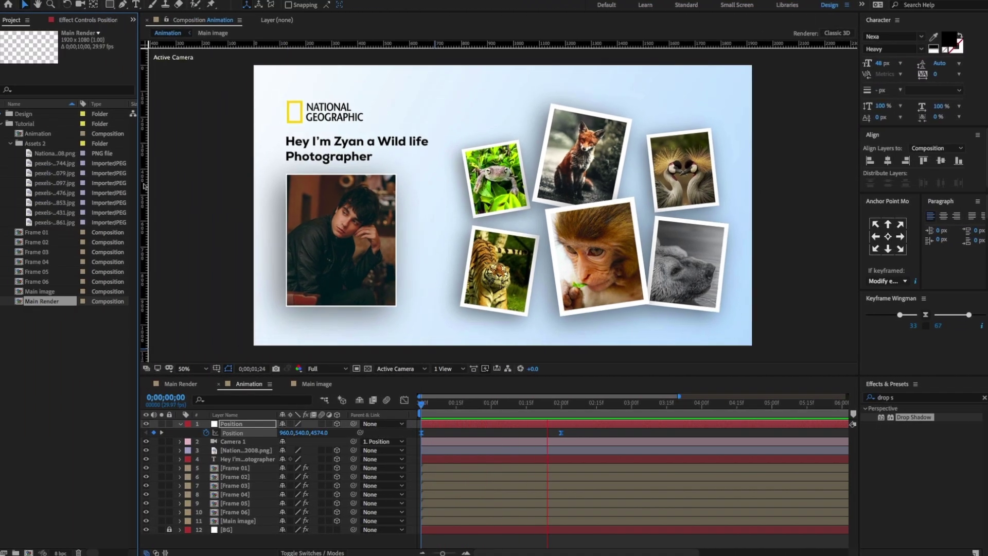
{"action": "left_click", "coordinate": [438, 405]}
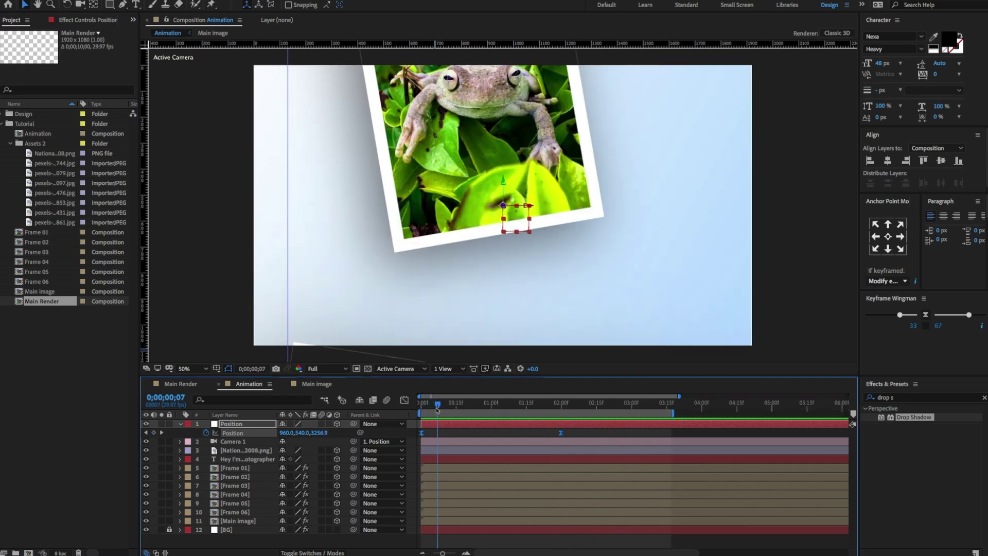
Turn on Camera 1's Depth of Field with a Focus Distance of 2500 pixels.
{"action": "left_click", "coordinate": [180, 442]}
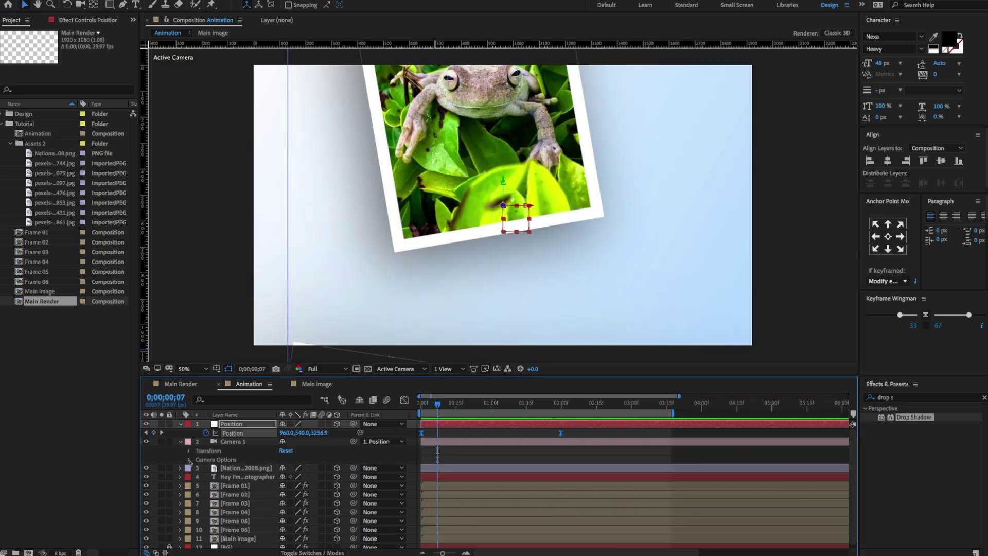
{"action": "left_click", "coordinate": [189, 460]}
{"action": "left_click", "coordinate": [283, 447]}
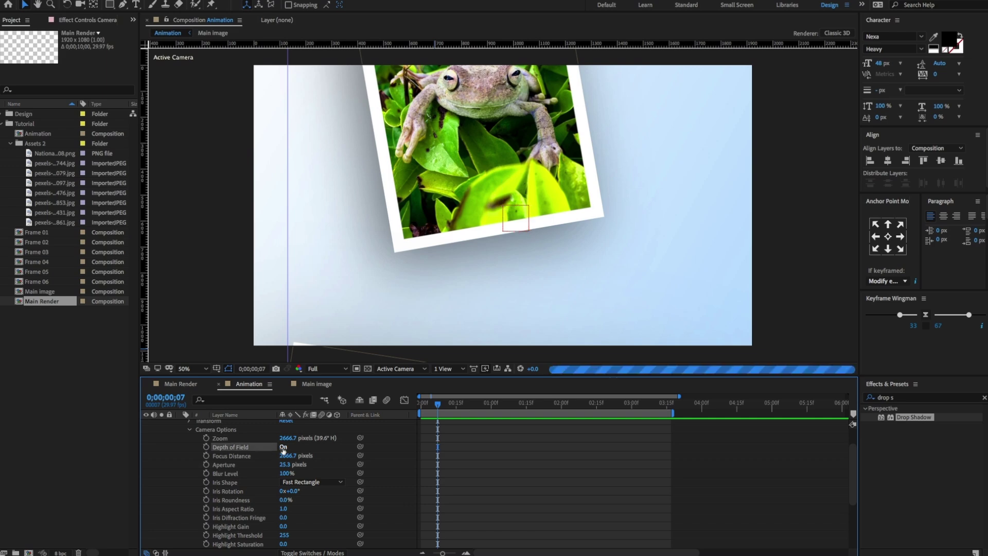
{"action": "left_click", "coordinate": [289, 456]}
{"action": "type", "text": "2500"}
{"action": "key", "text": "Return"}
{"action": "key", "text": "comma"}
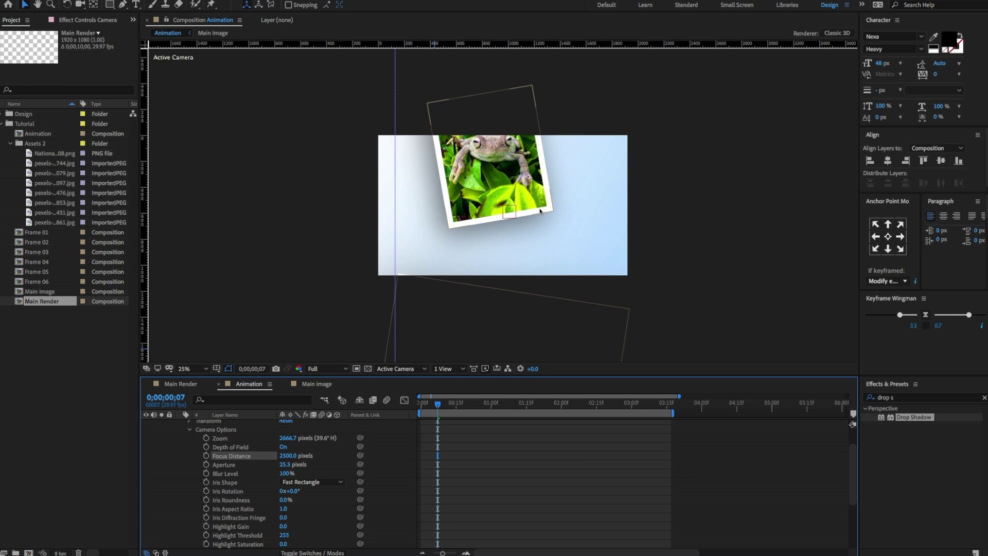
Set the camera Aperture to 200 pixels for stronger blur, then return to frame 0.
{"action": "left_click", "coordinate": [287, 467]}
{"action": "type", "text": "150"}
{"action": "key", "text": "Return"}
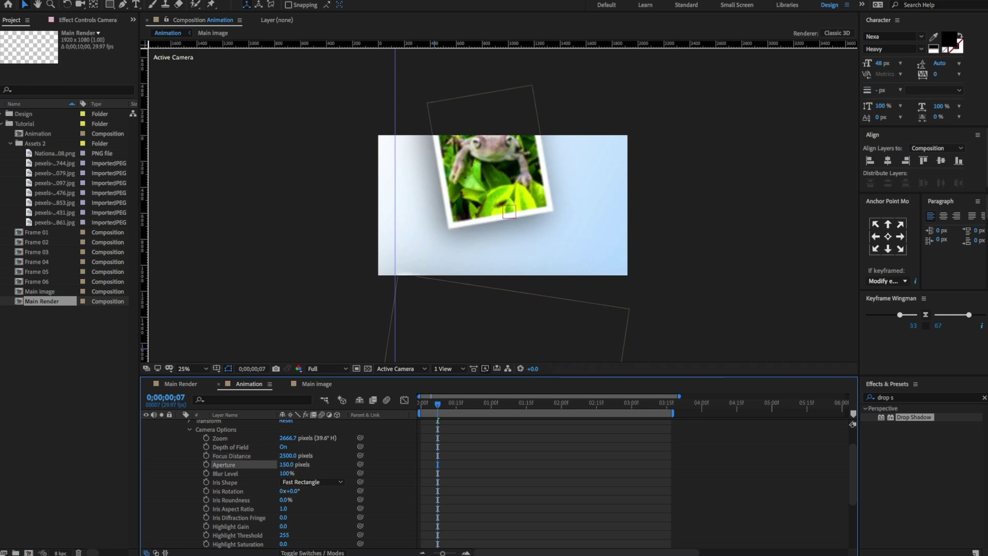
{"action": "key", "text": "period"}
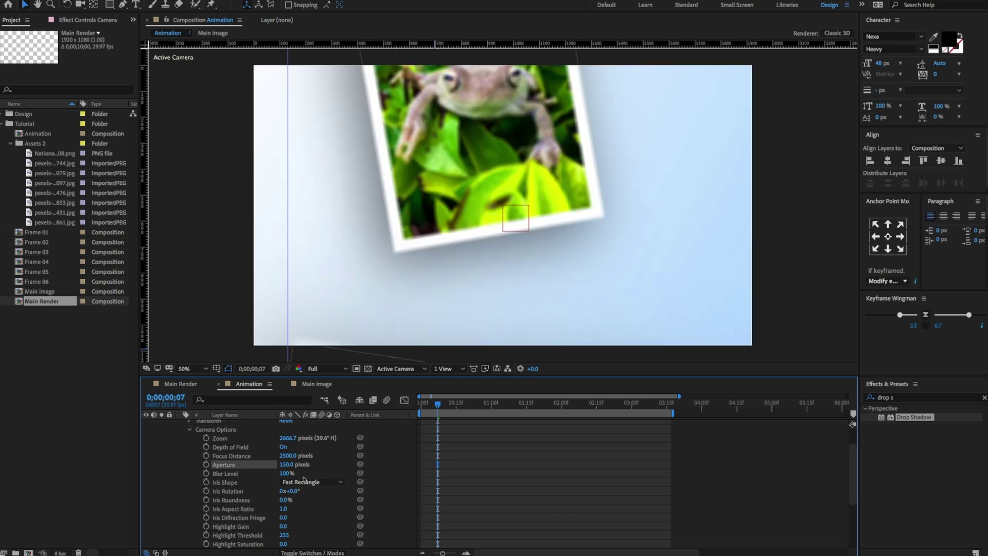
{"action": "left_click_drag", "start_coordinate": [296, 464], "coordinate": [293, 466]}
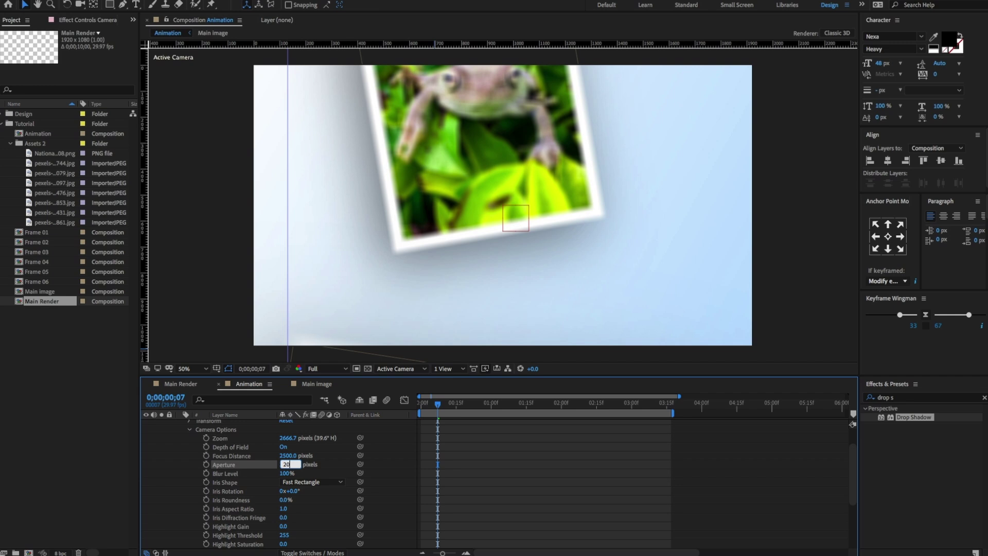
{"action": "key", "text": "Home"}
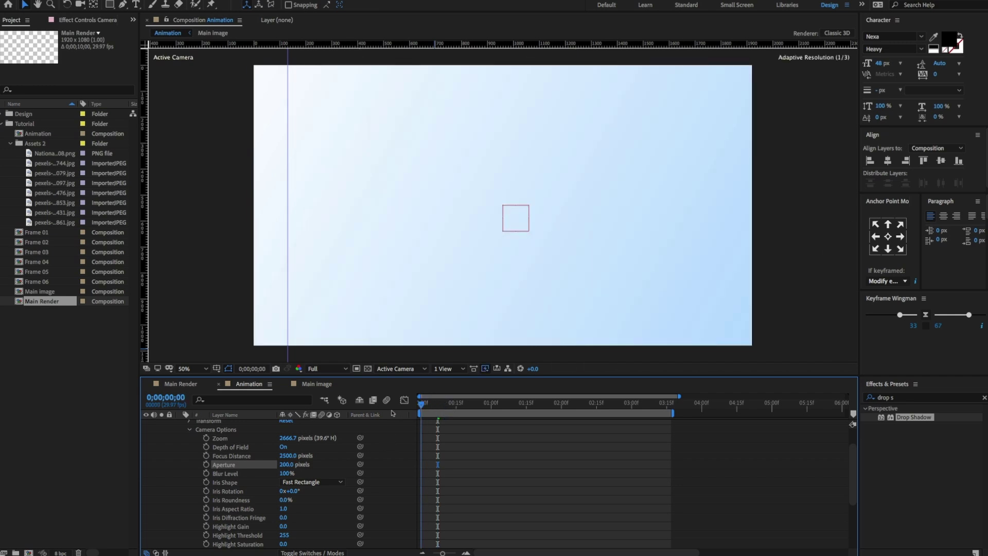
Keyframe Aperture at 200 on frame 0 and 100 at 2 seconds.
{"action": "left_click", "coordinate": [206, 465]}
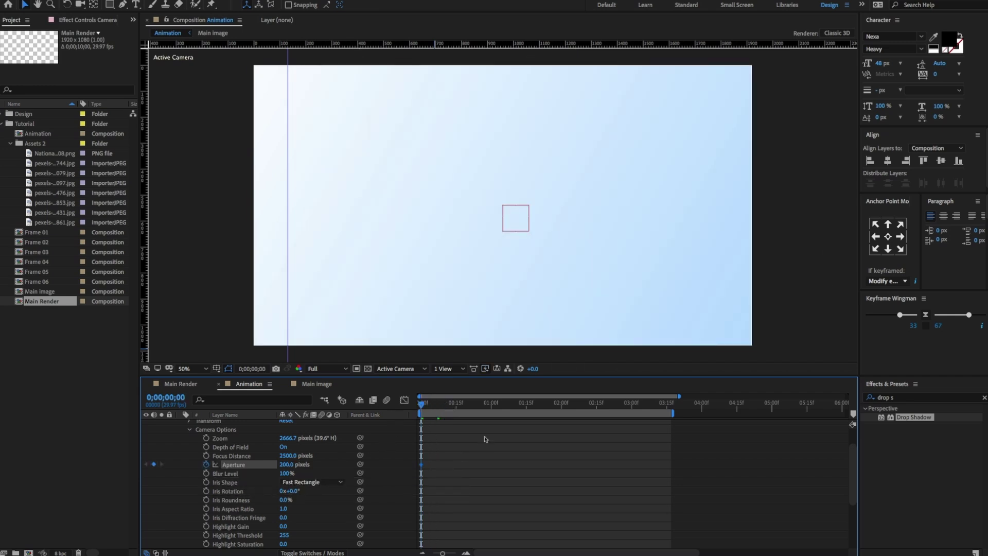
{"action": "left_click_drag", "start_coordinate": [510, 407], "coordinate": [560, 405]}
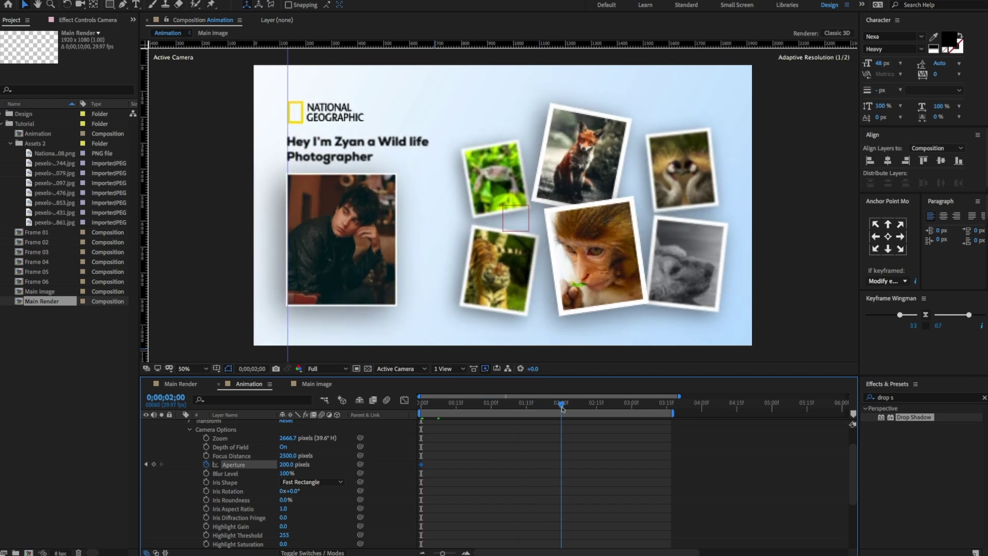
{"action": "left_click", "coordinate": [286, 465]}
{"action": "type", "text": "100"}
{"action": "key", "text": "Return"}
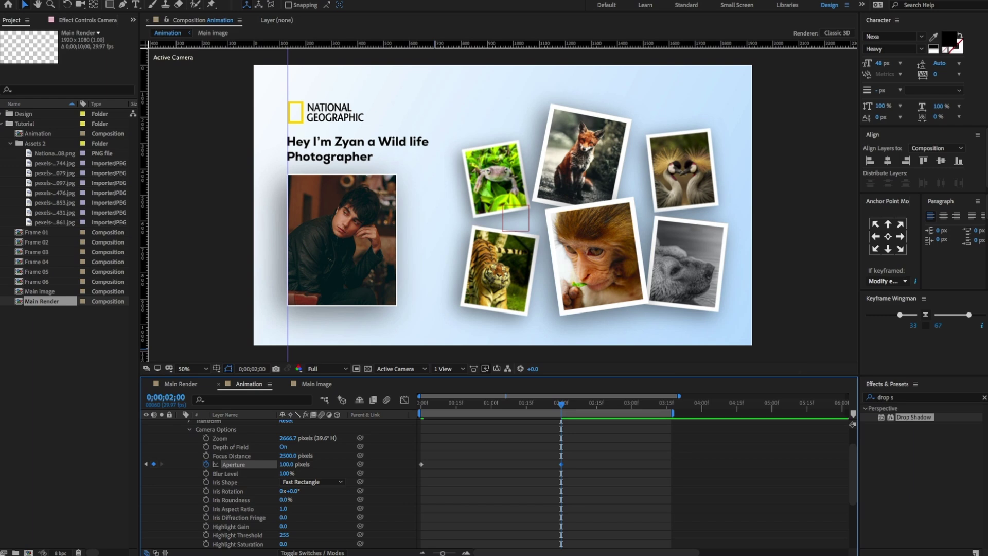
Ease the two Aperture keyframes in the Graph Editor's value graph.
{"action": "left_click_drag", "start_coordinate": [602, 457], "coordinate": [392, 504]}
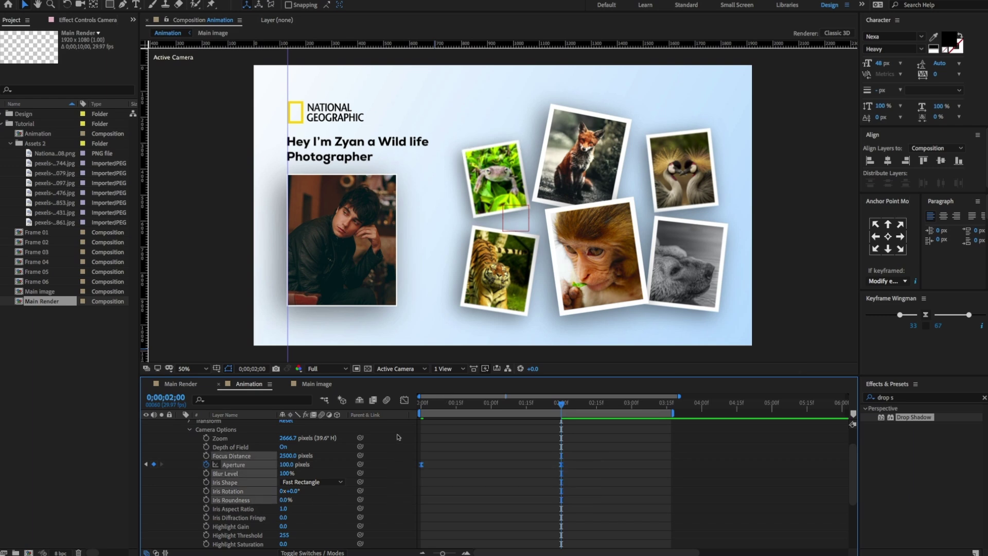
{"action": "left_click", "coordinate": [403, 400]}
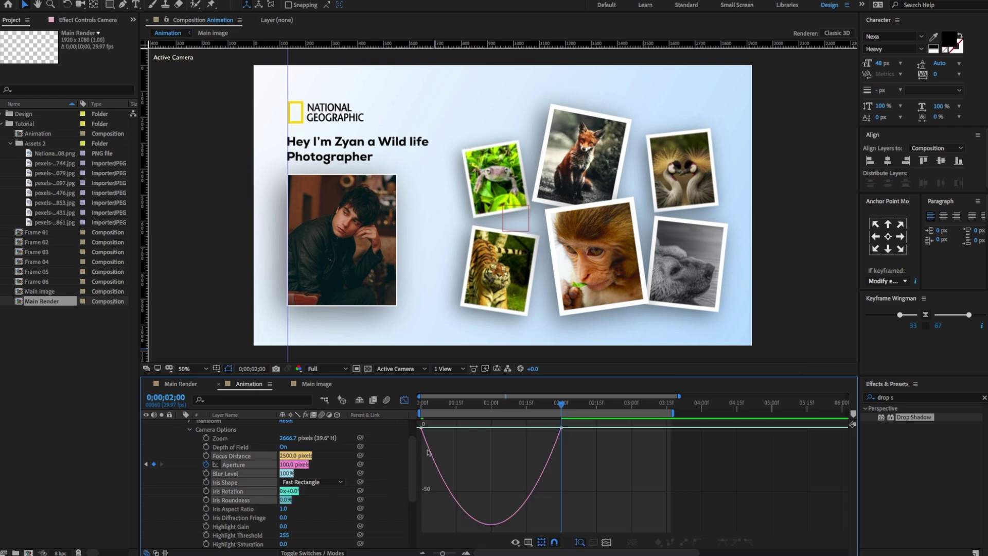
{"action": "left_click_drag", "start_coordinate": [571, 423], "coordinate": [429, 443]}
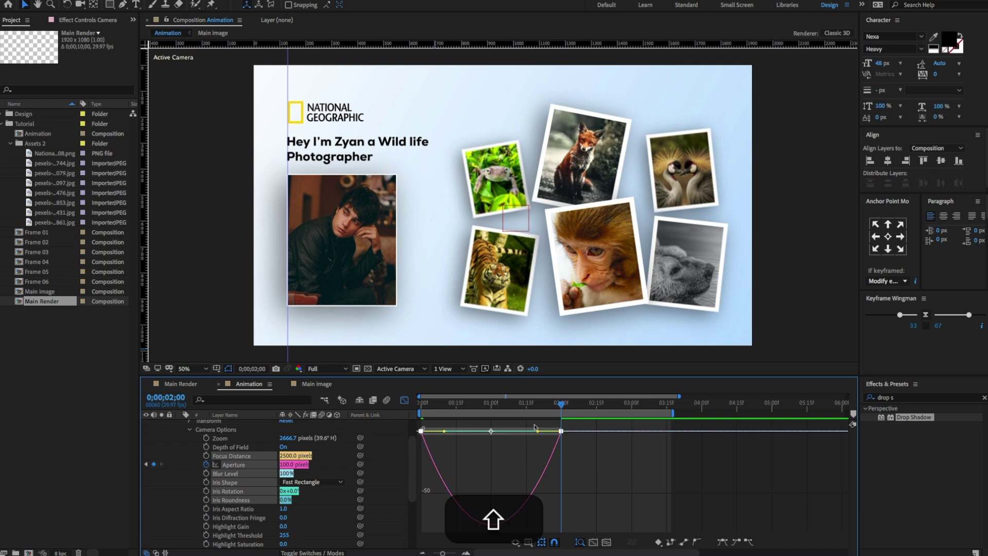
{"action": "left_click_drag", "start_coordinate": [538, 432], "coordinate": [398, 412]}
{"action": "key", "text": "shift+super+a"}
{"action": "key", "text": "super+a"}
Collapse all layer properties, switch the timeline back to layer bars, and play the full preview.
{"action": "key", "text": "u"}
{"action": "key", "text": "u"}
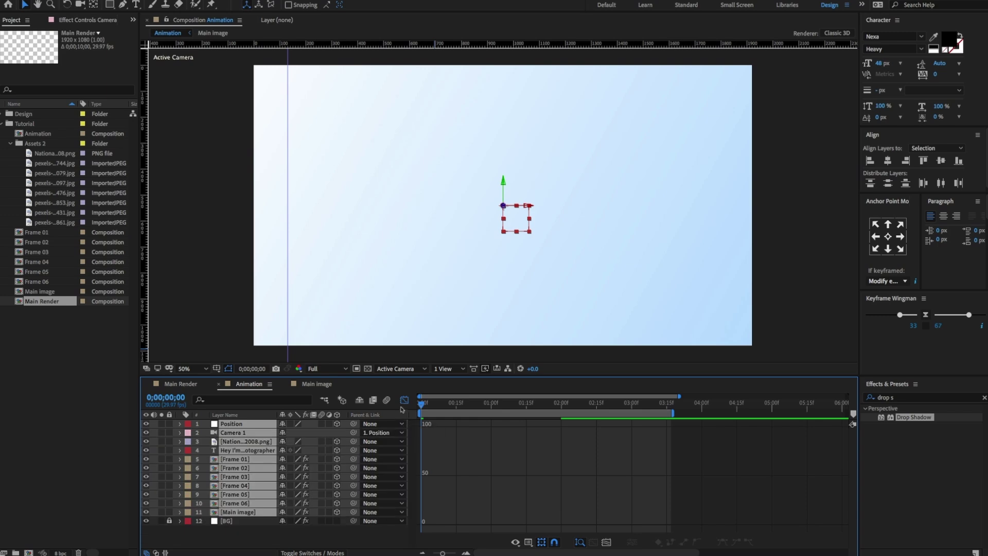
{"action": "left_click", "coordinate": [403, 402]}
{"action": "key", "text": "space"}
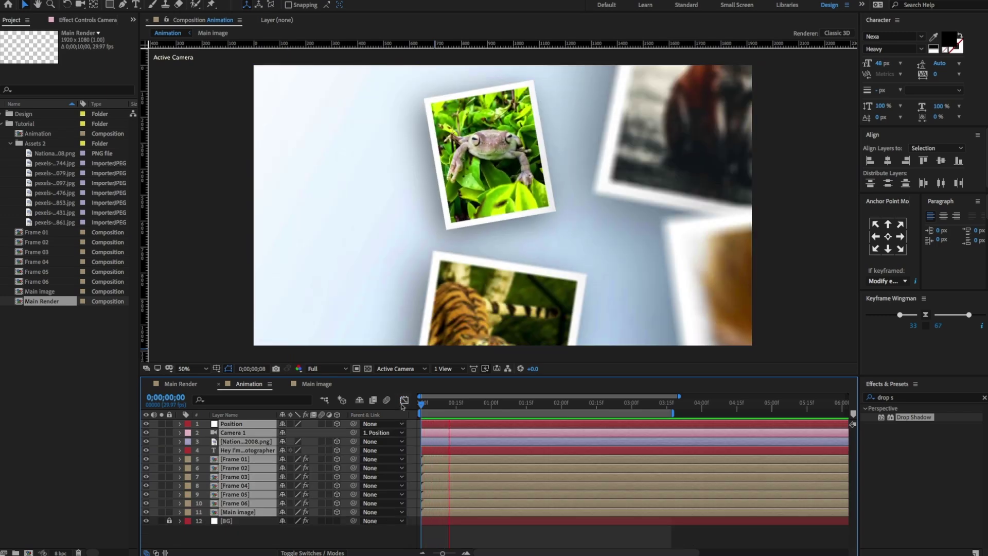